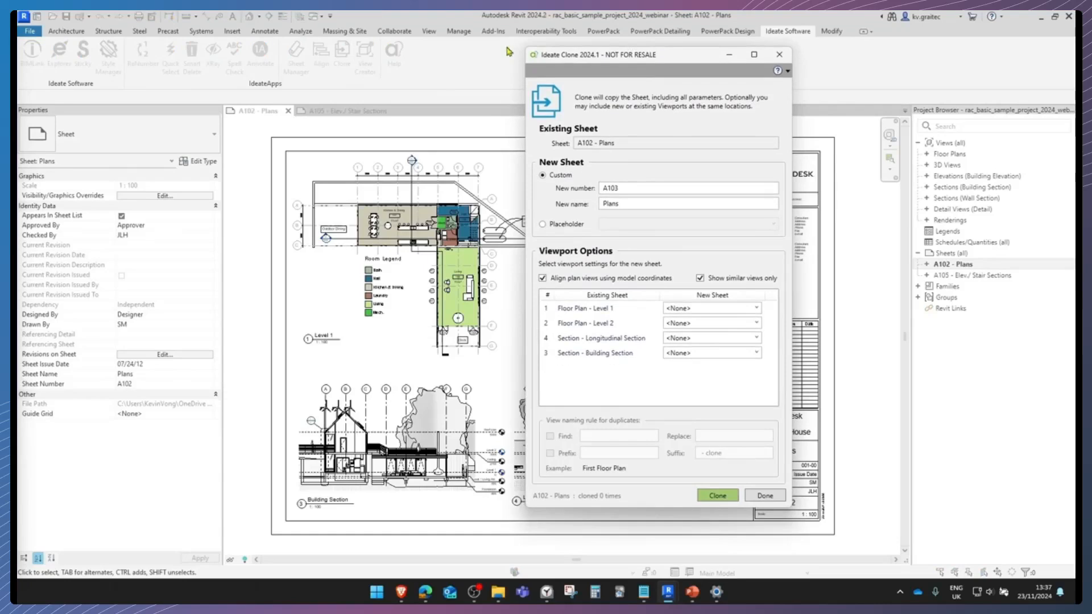
- Define the clone of sheet A102 with number A104 and name "Plans - Design Revision"
left_click_drag(659, 59, 239, 57)
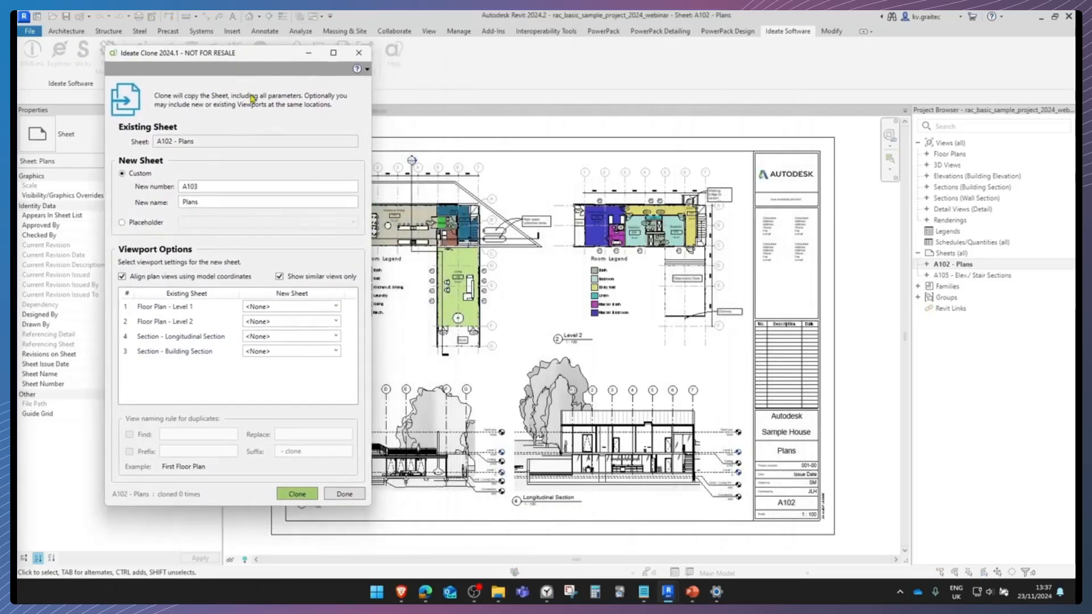
left_click_drag(202, 145, 136, 146)
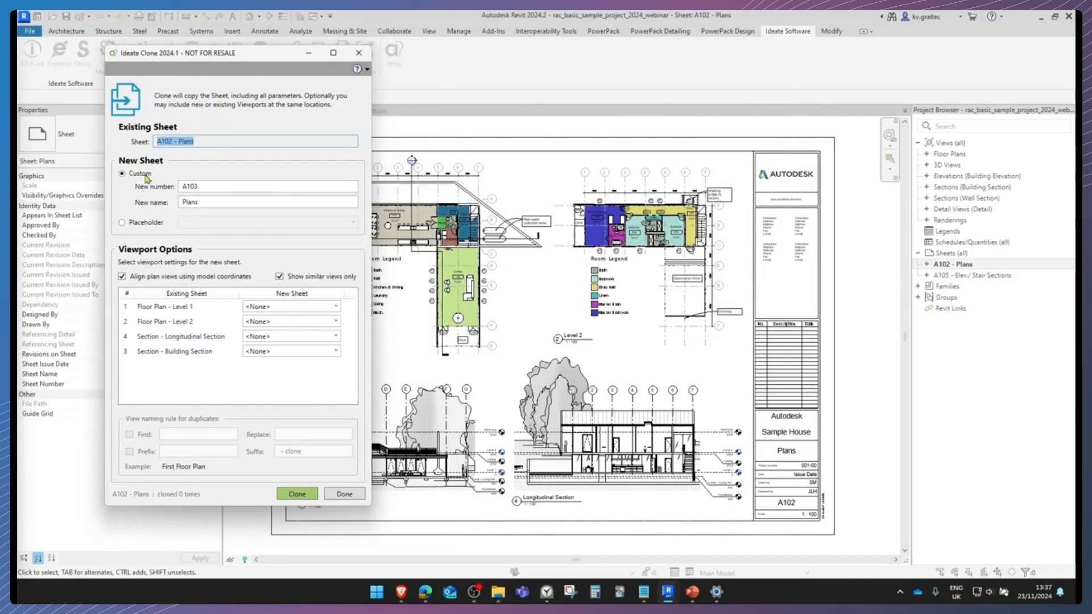
left_click_drag(206, 187, 170, 191)
left_click(205, 188)
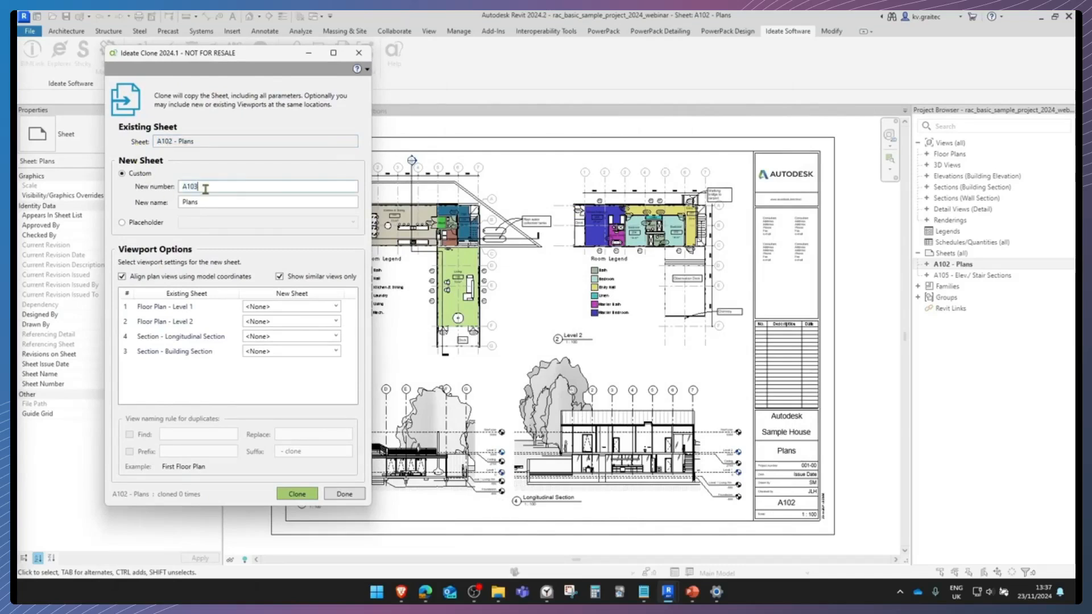
type("4")
left_click(219, 201)
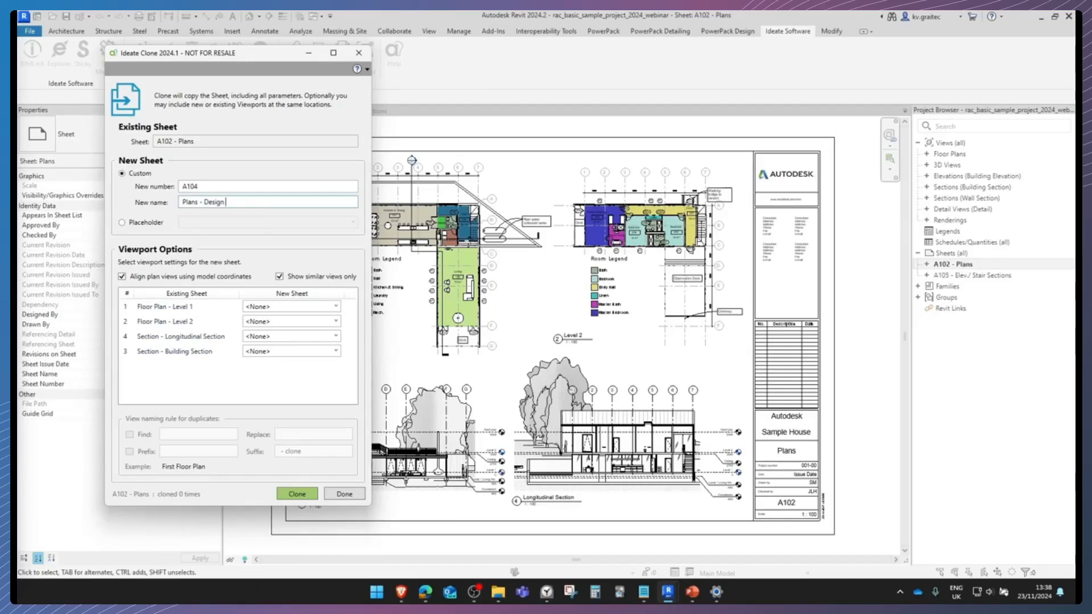
type("- Design Revision")
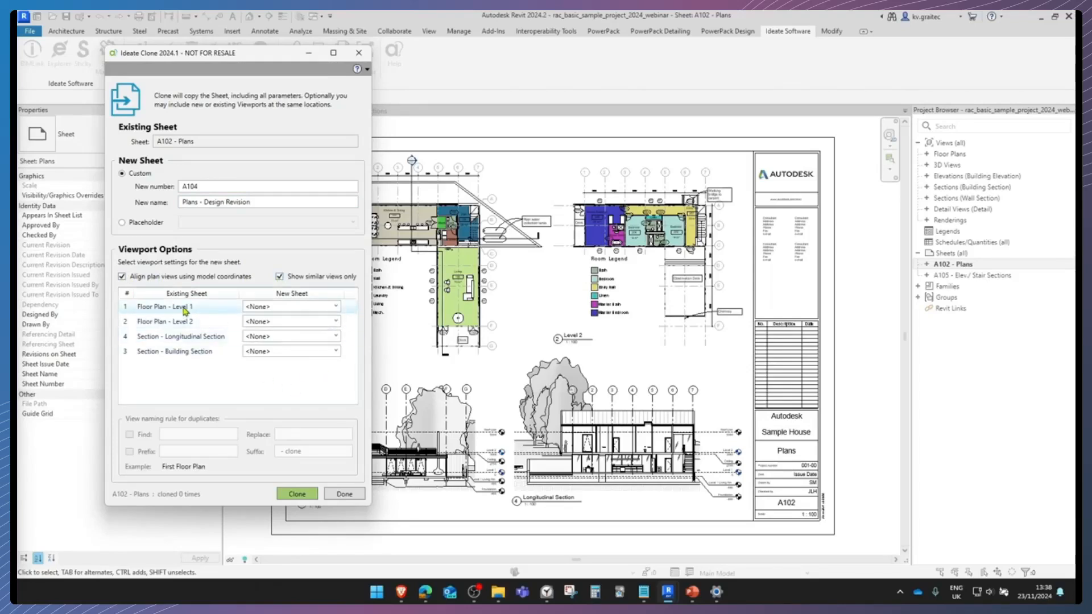
- Set the Level 1 and Level 2 floor plans to Duplicate View for the new sheet
left_click(336, 307)
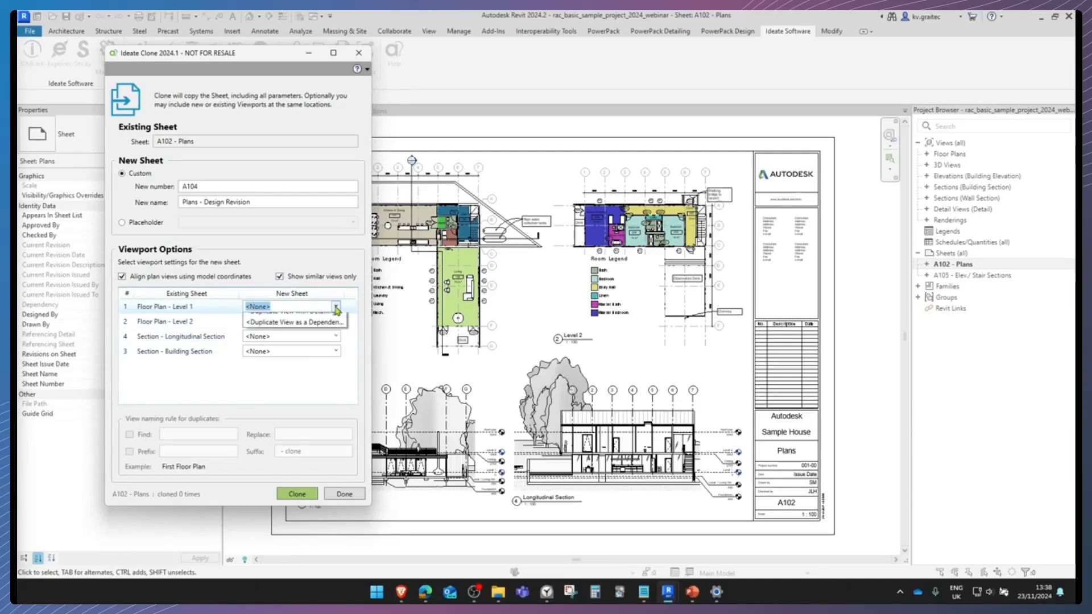
left_click(336, 307)
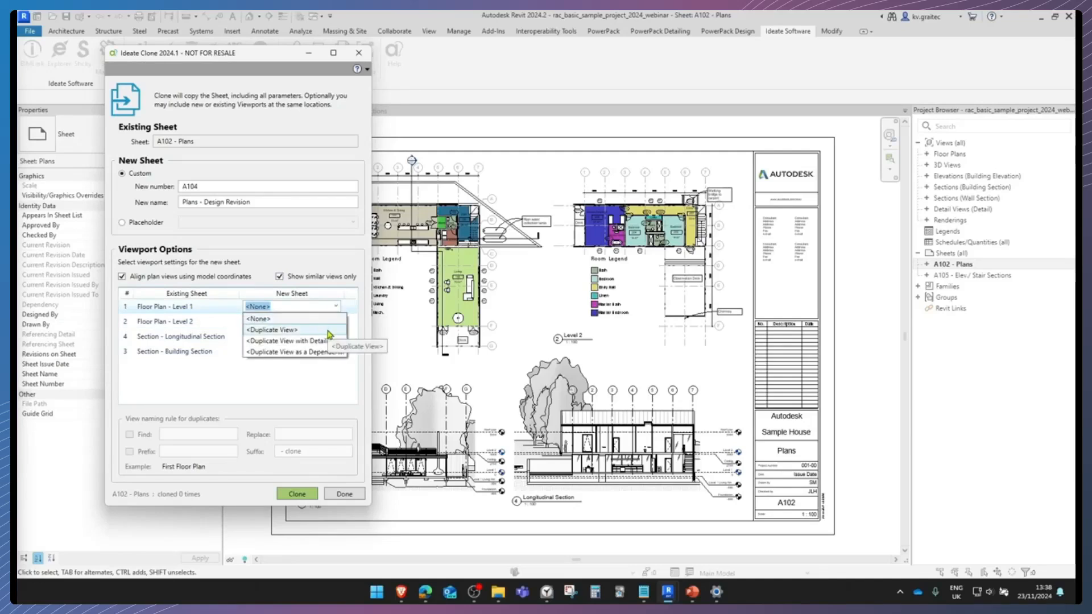
left_click(323, 331)
left_click(336, 321)
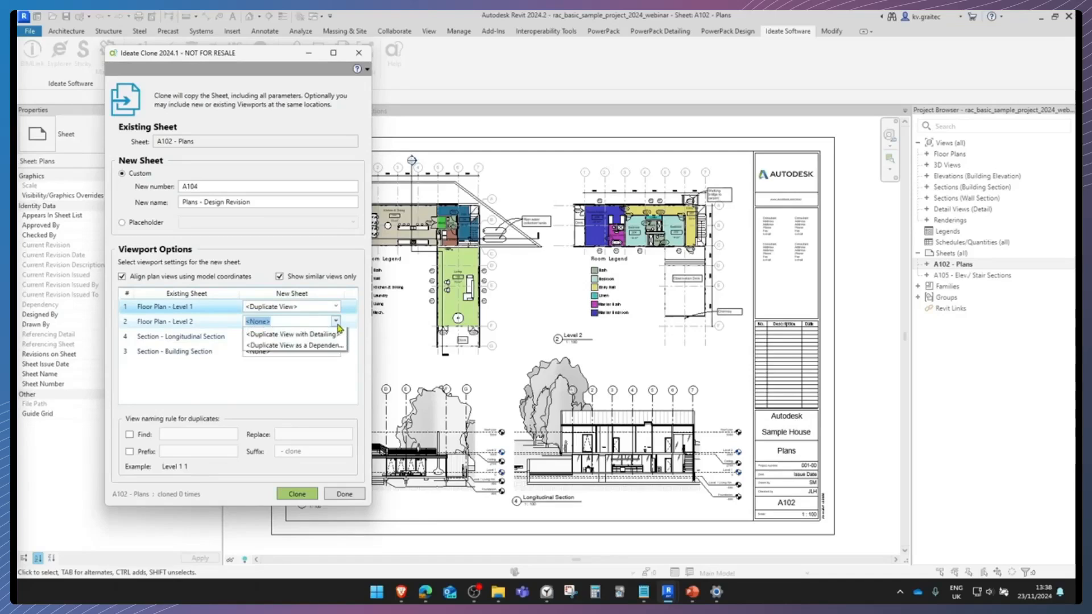
left_click(335, 321)
left_click(314, 345)
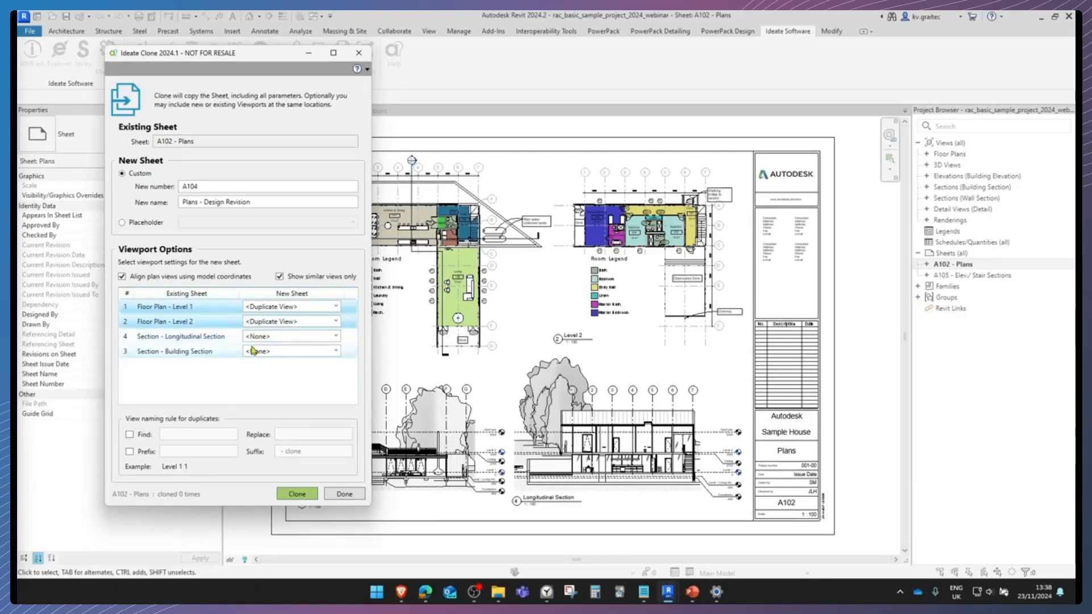
- Set the Longitudinal Section and Building Section to Duplicate View as a Dependent and clone the sheet
left_click(335, 335)
left_click(336, 336)
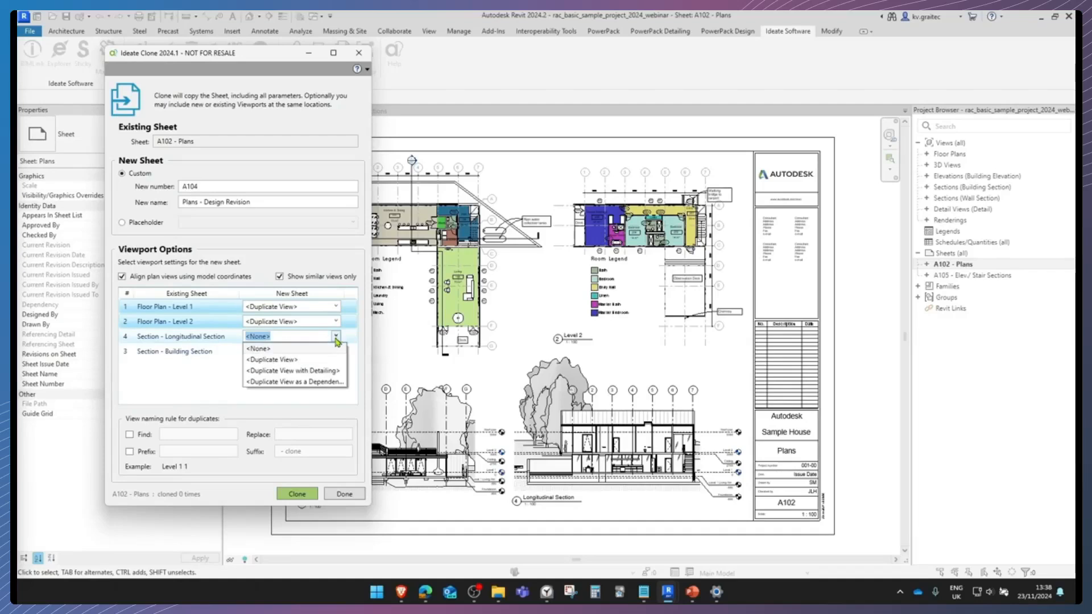
left_click(329, 382)
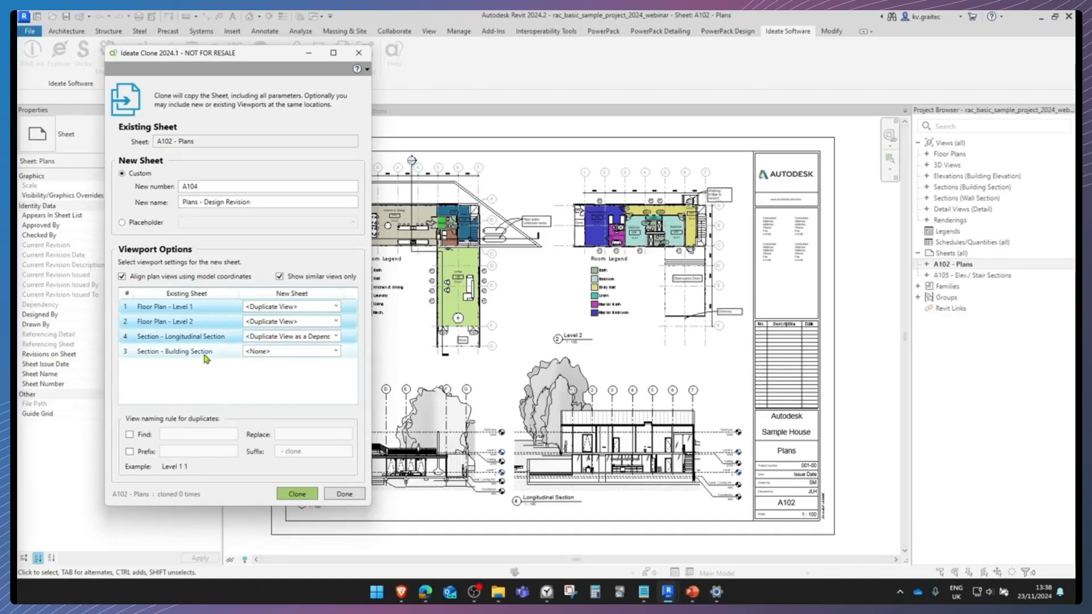
left_click(336, 351)
left_click(335, 351)
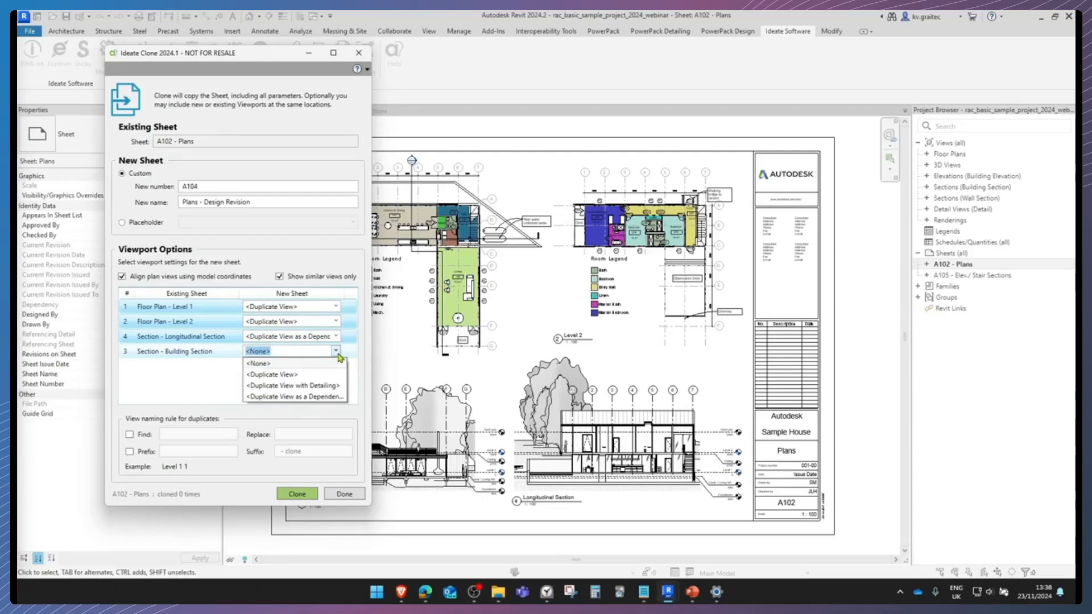
left_click(316, 398)
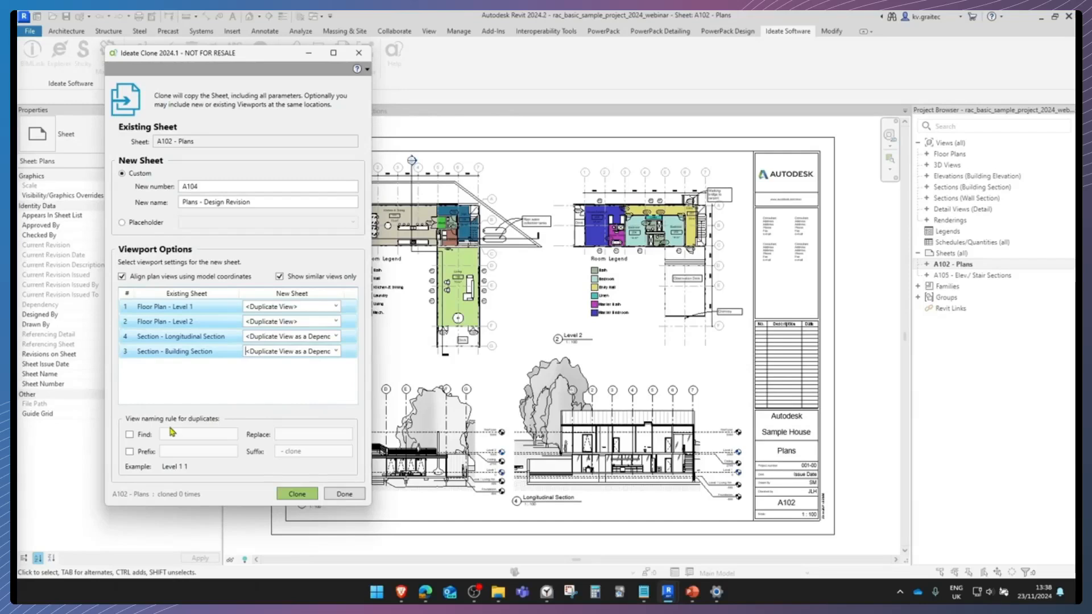
left_click(297, 495)
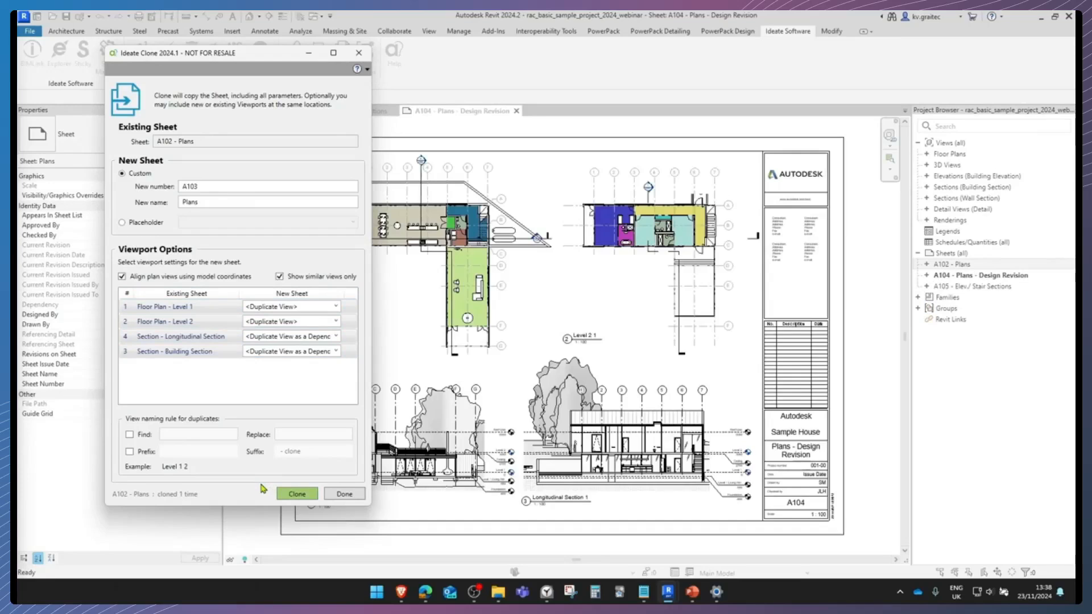
left_click(344, 493)
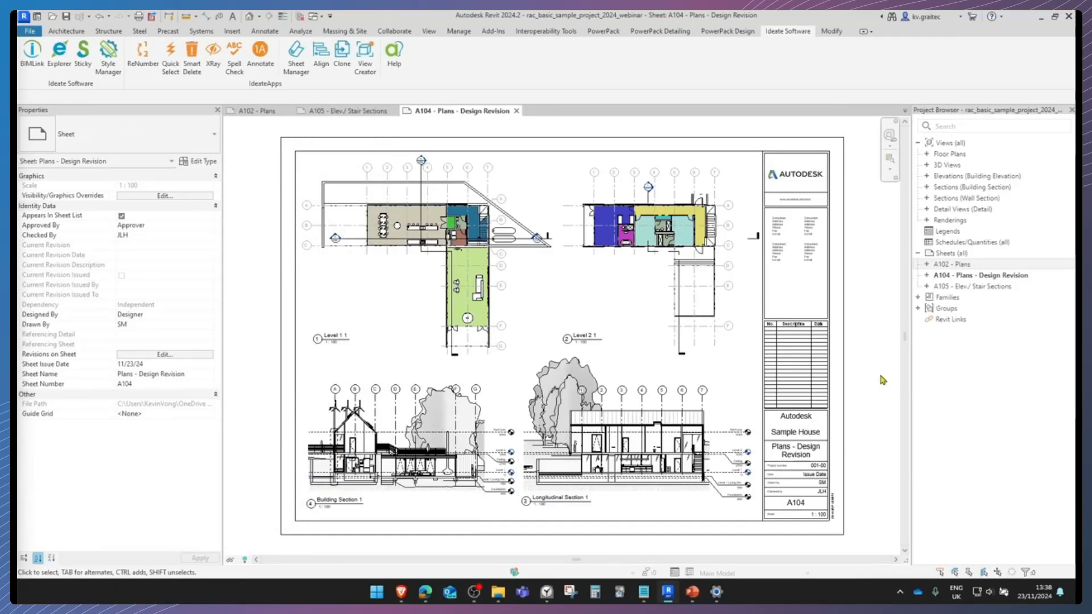
- Open sheet A105 - Elev./ Stair Sections and name its clone "Elev./ Stair Sections - Option A"
double_click(988, 287)
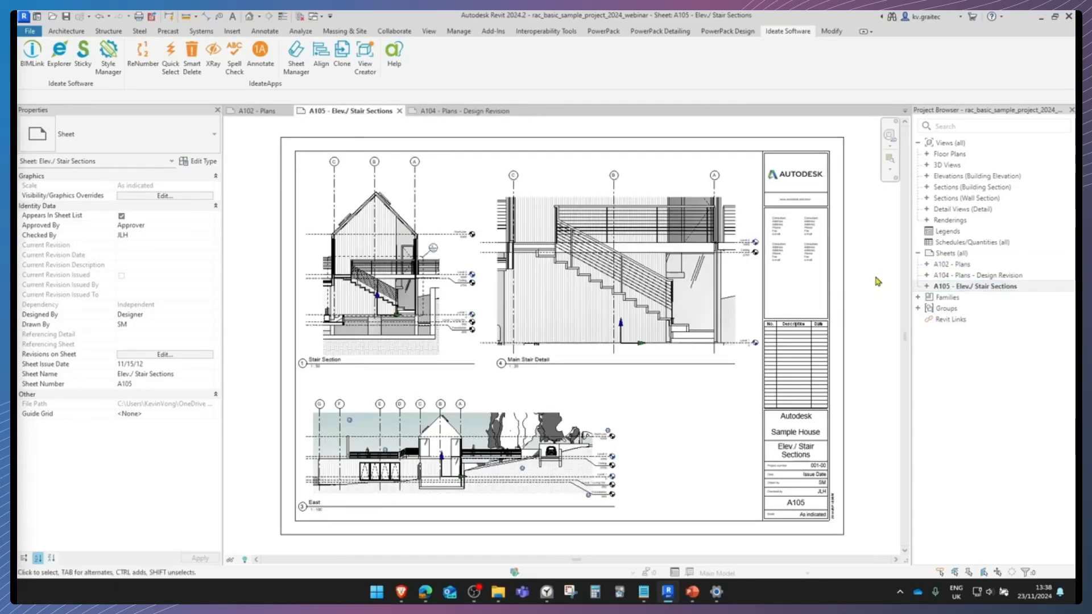
left_click(342, 57)
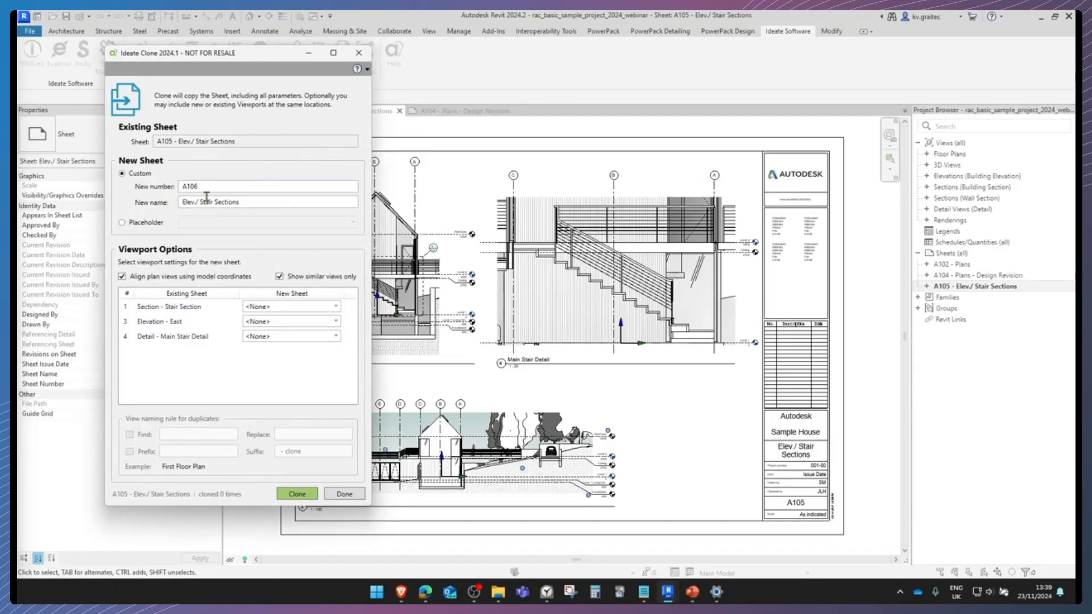
left_click(261, 202)
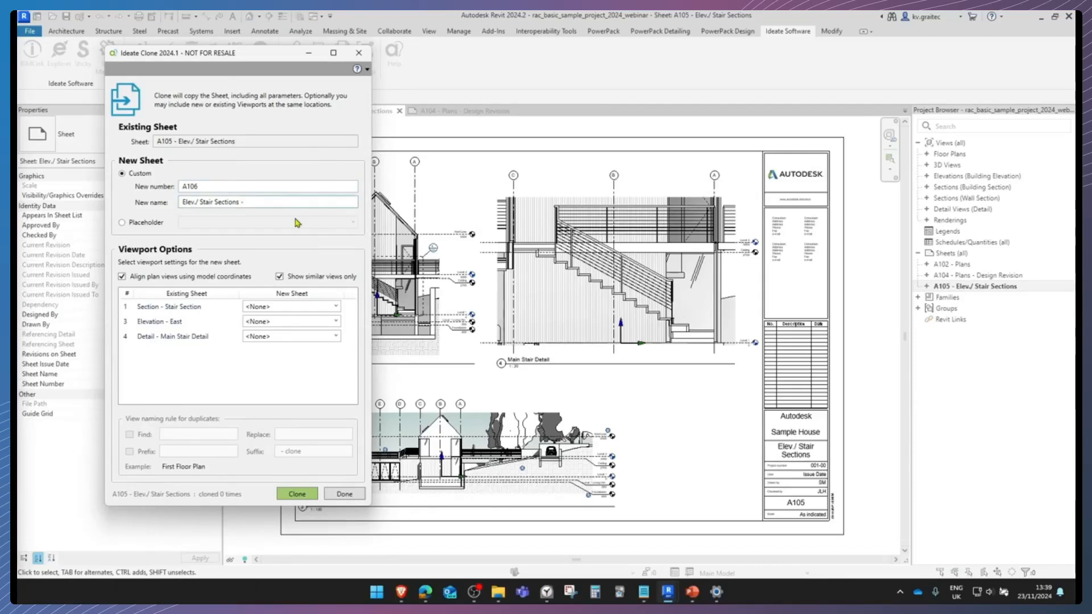
type("- Option A")
- Set the Stair Section, East elevation and Main Stair Detail to Duplicate View with Detailing and clone the sheet
left_click(336, 307)
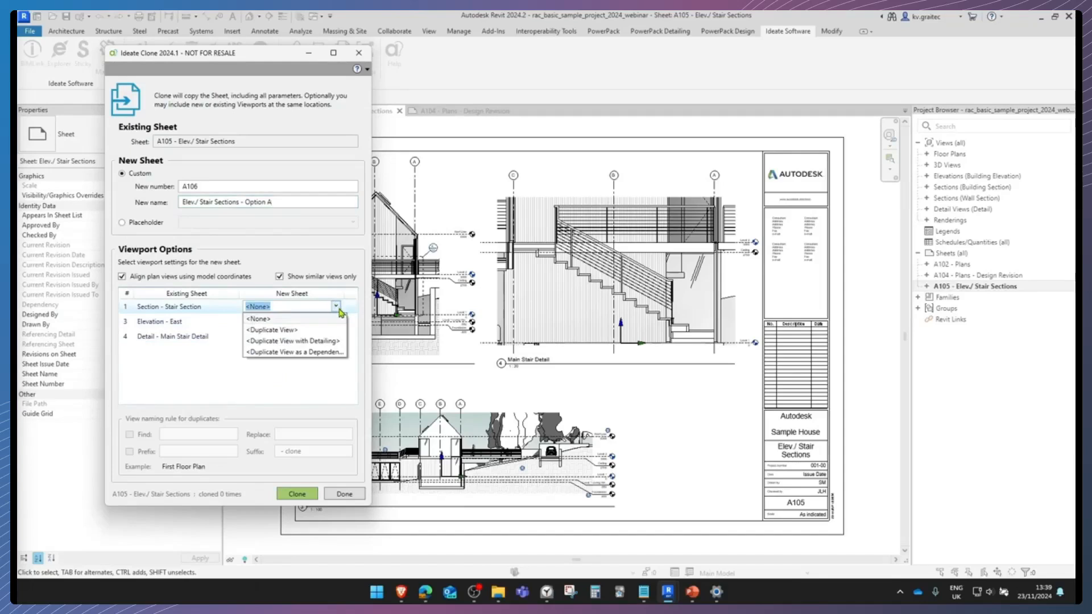
left_click(335, 335)
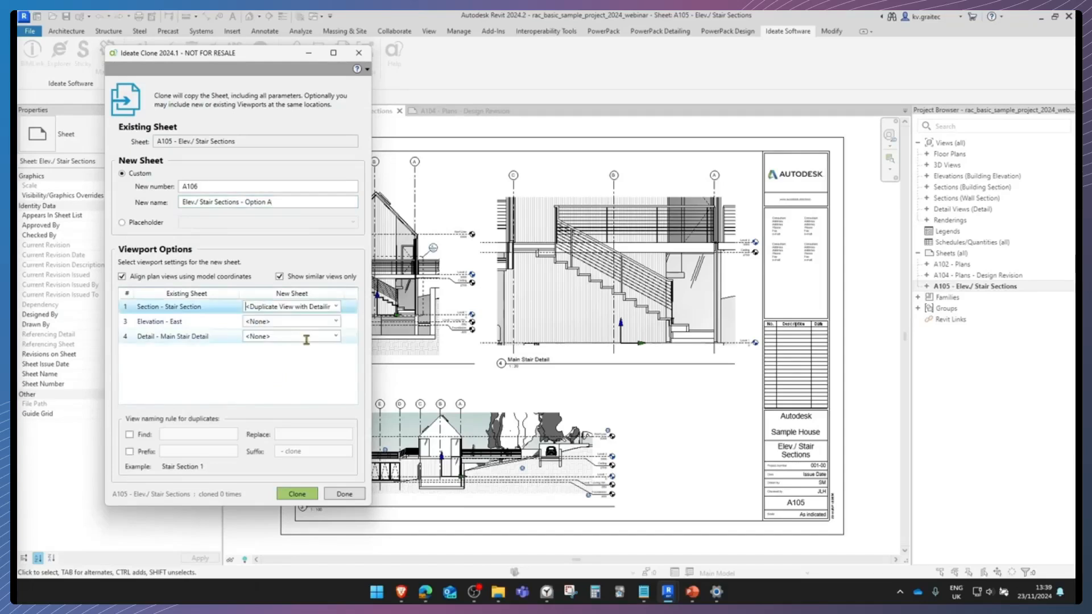
left_click(336, 321)
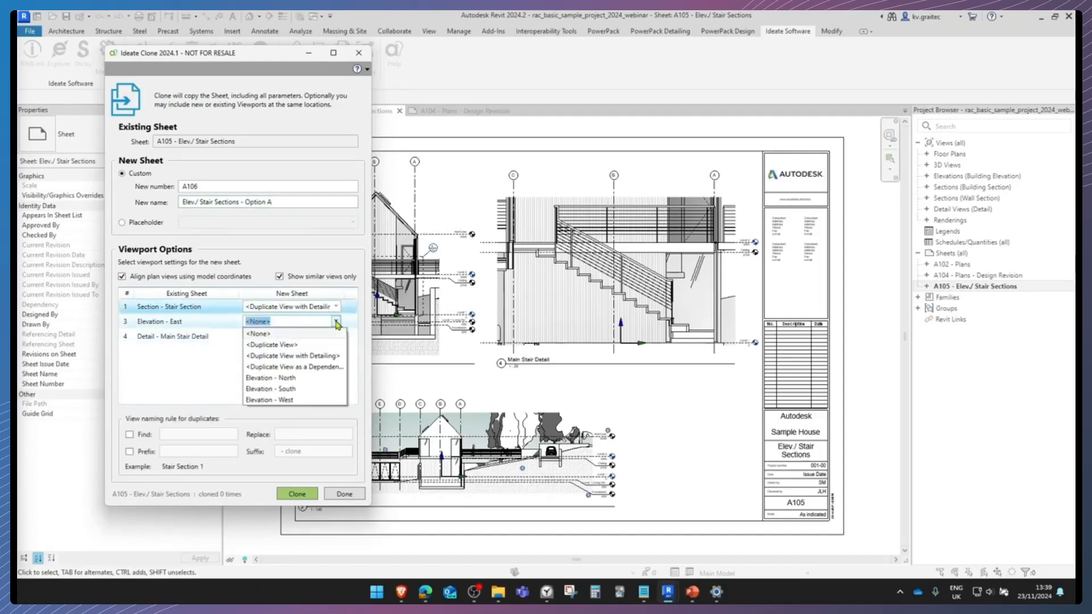
left_click(329, 356)
left_click(330, 336)
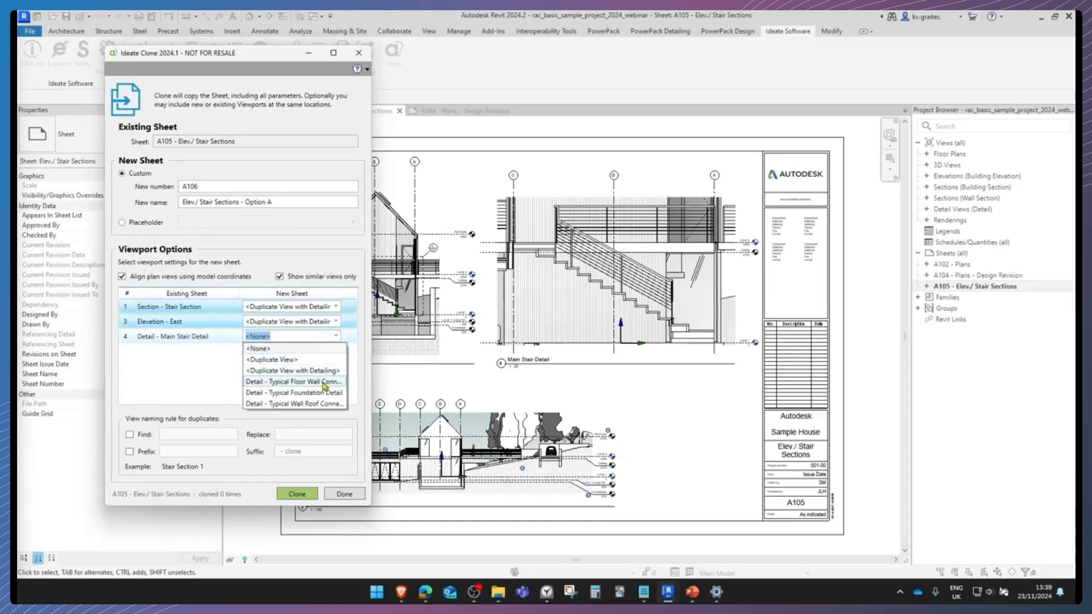
left_click(331, 371)
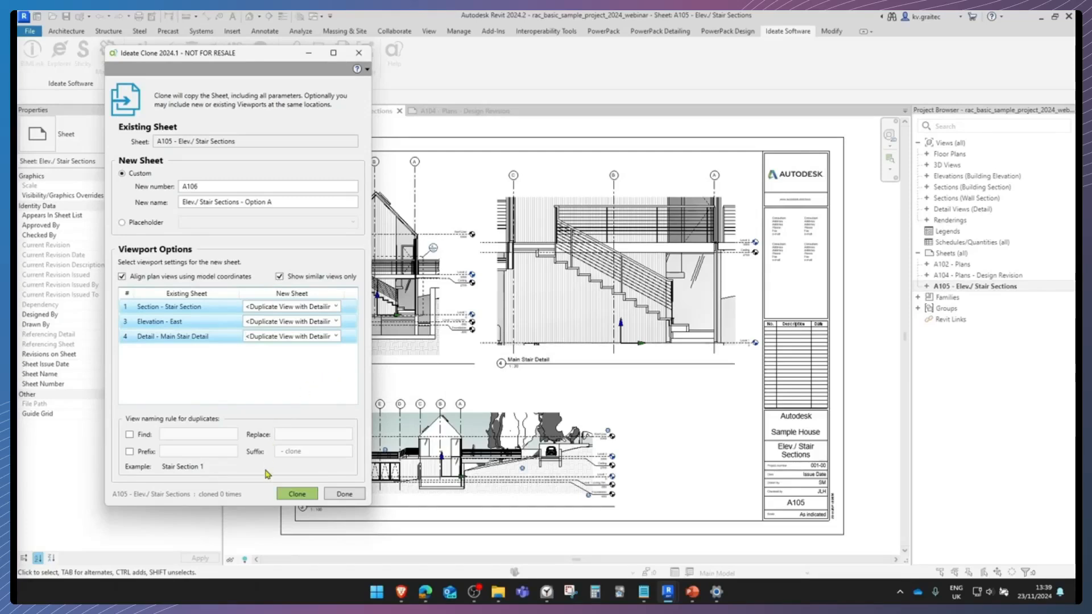
left_click(295, 499)
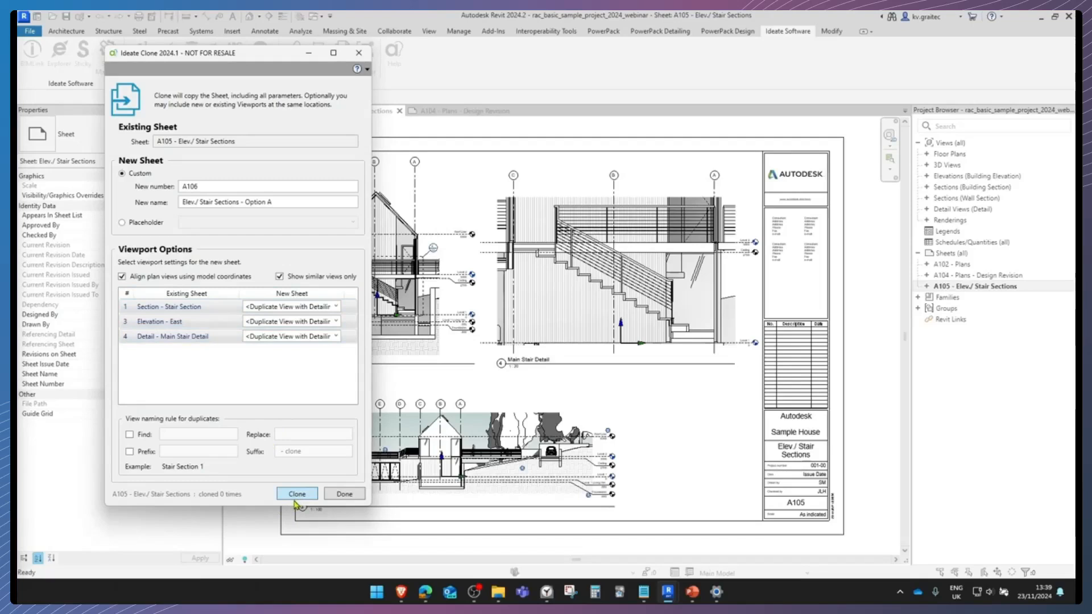
left_click(345, 494)
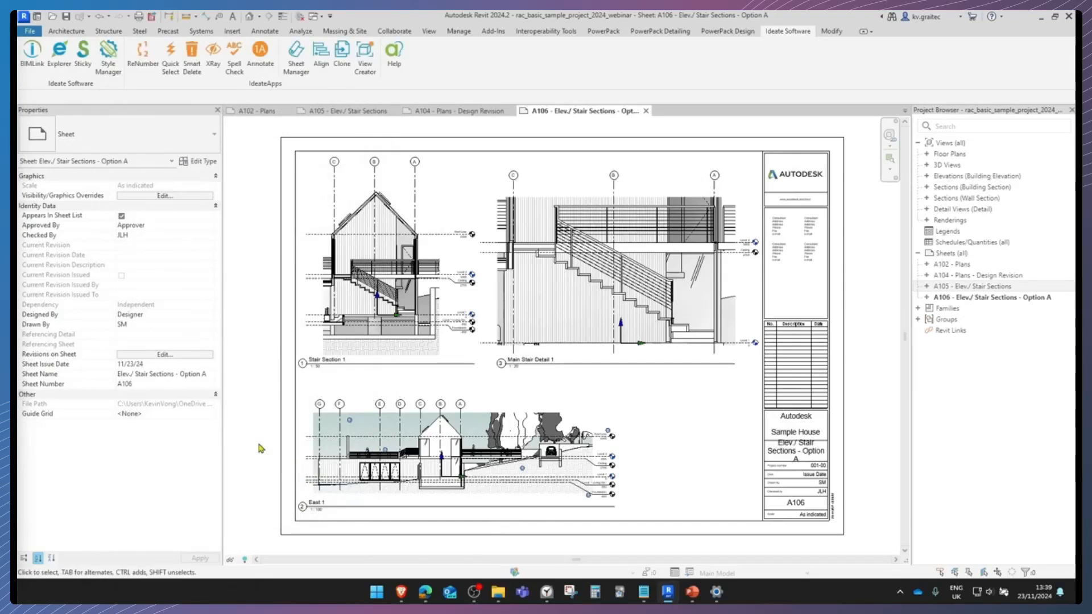
- Examine the views placed on the cloned sheets A106 and A104 and the dependent views among the building sections
left_click(976, 298)
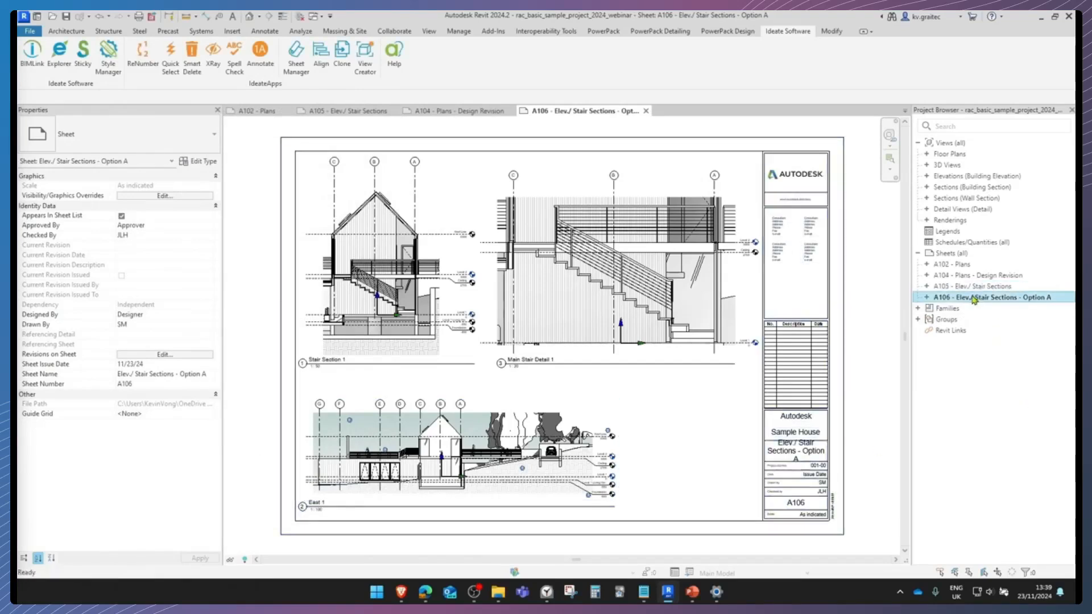
left_click(925, 297)
left_click(967, 276)
left_click(926, 275)
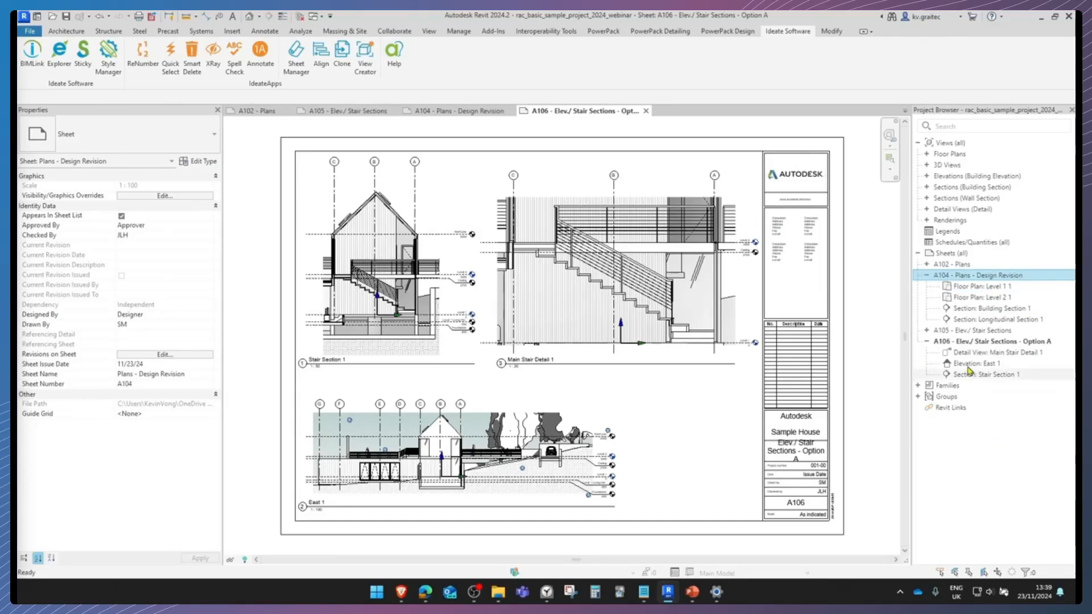
left_click(927, 188)
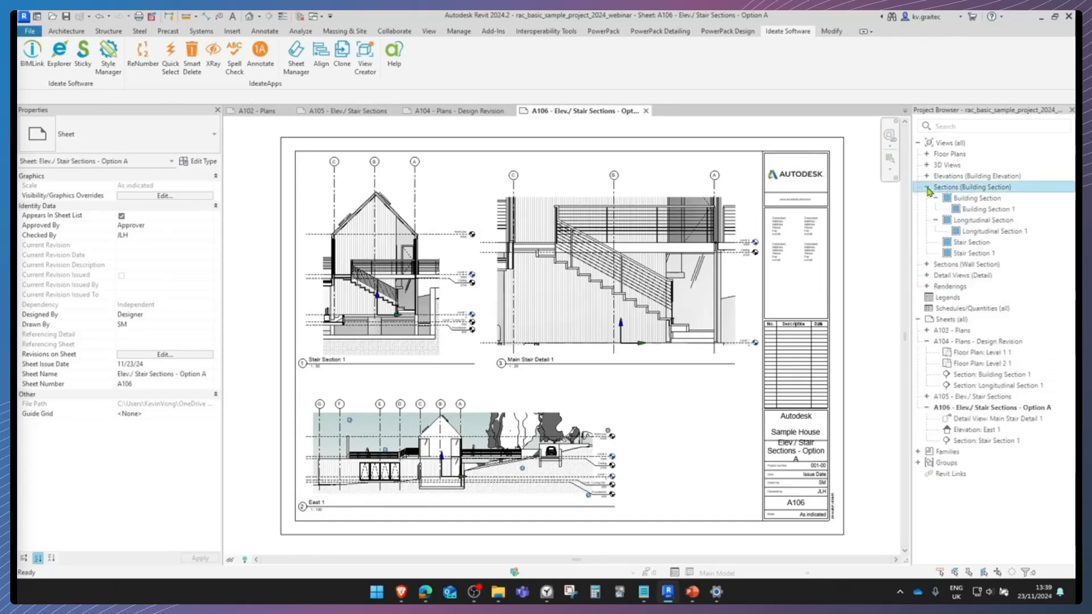
left_click(976, 197)
left_click(986, 221)
left_click(927, 187)
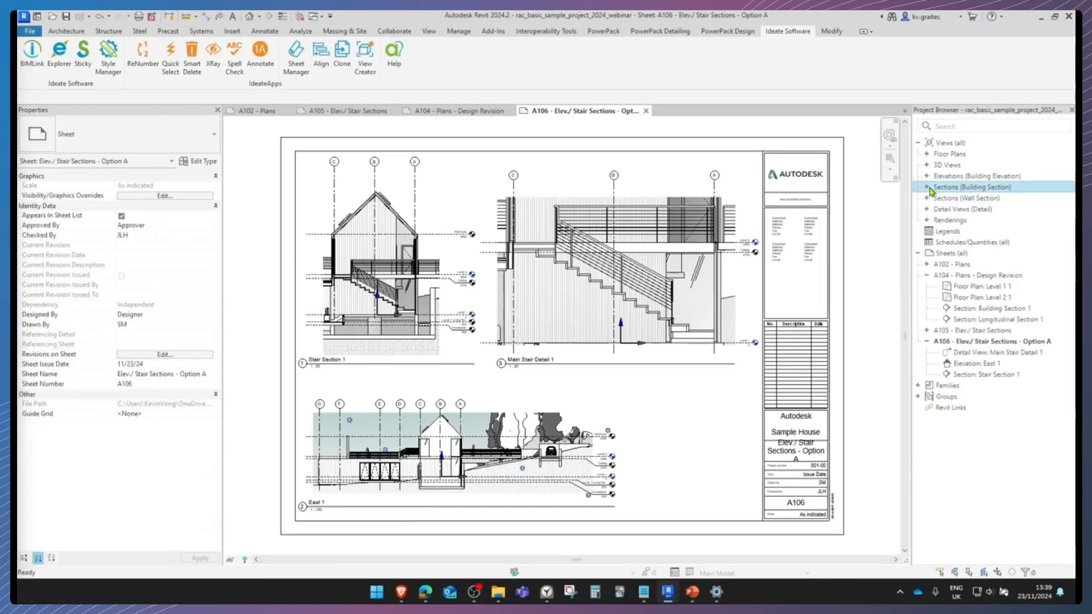
- Close the open views of sheets A106 and A105
left_click(646, 111)
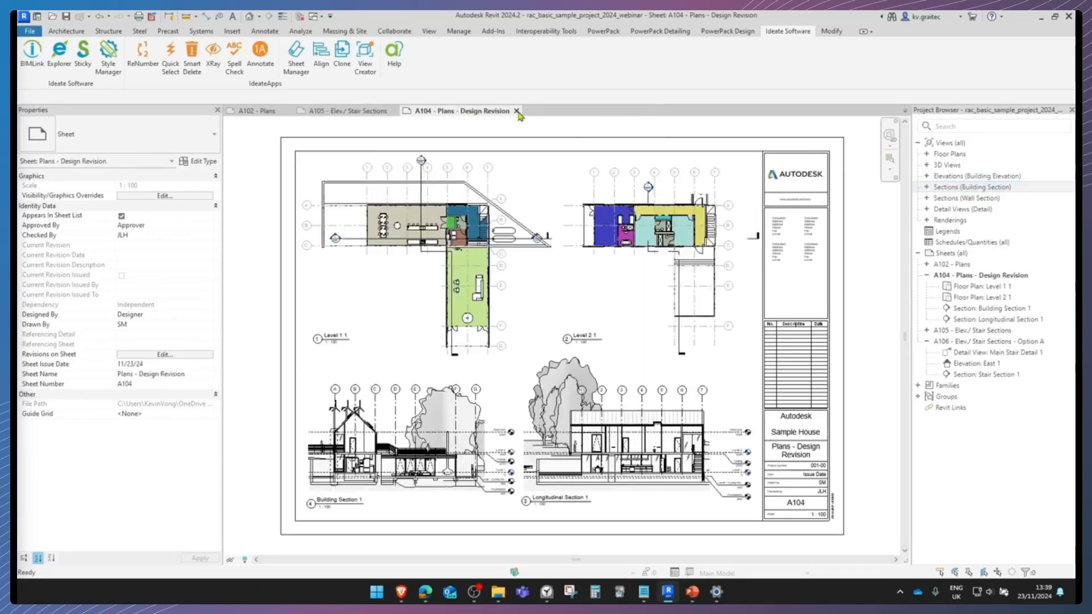
left_click(378, 111)
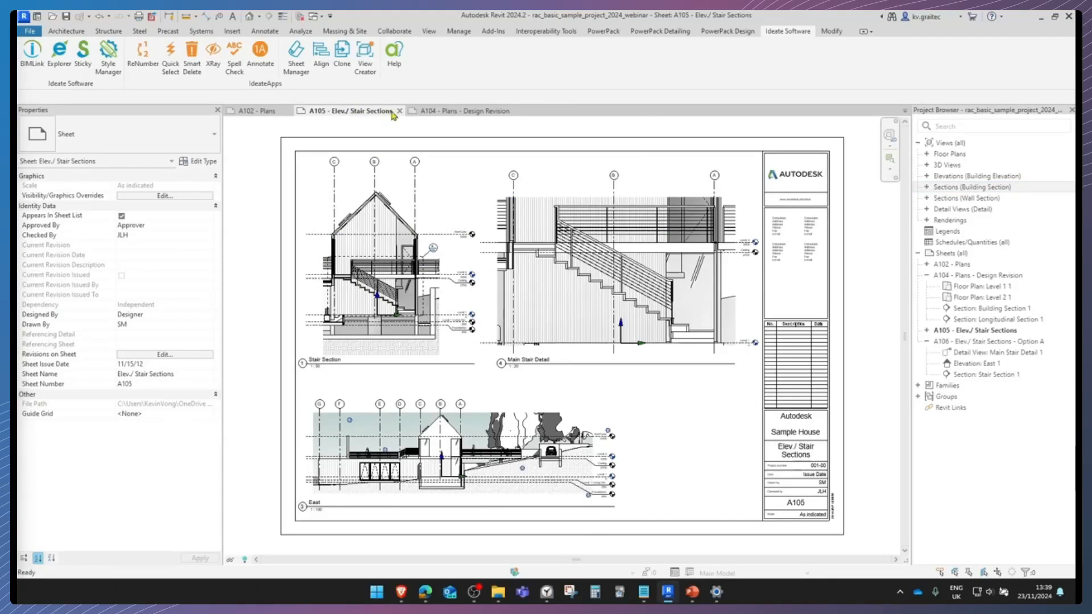
left_click(399, 111)
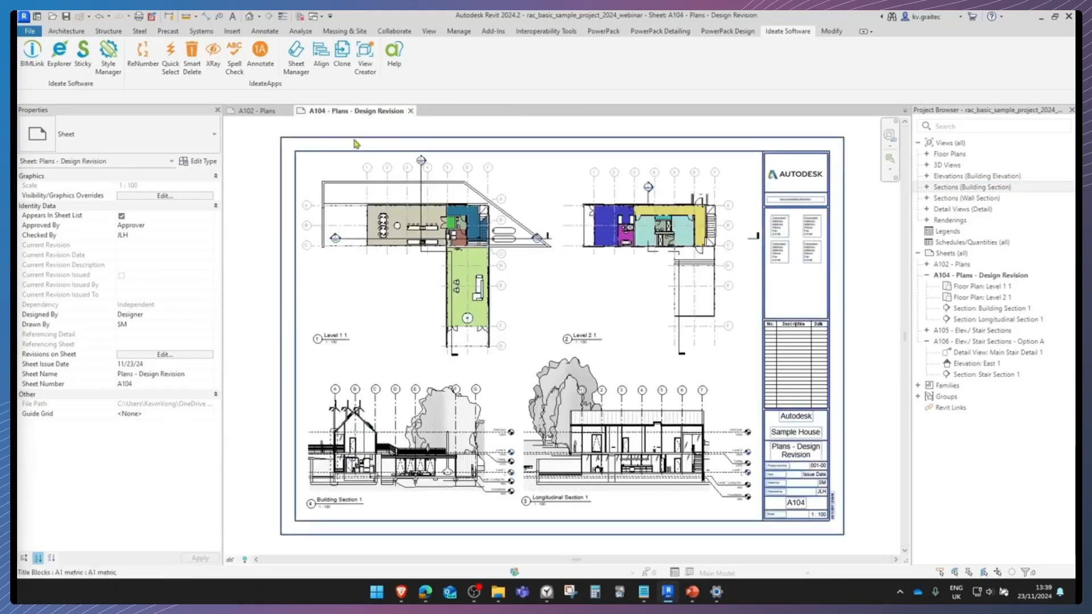
- Tile sheets A104 and A102 side by side and fit both sheets in their windows
left_click(429, 31)
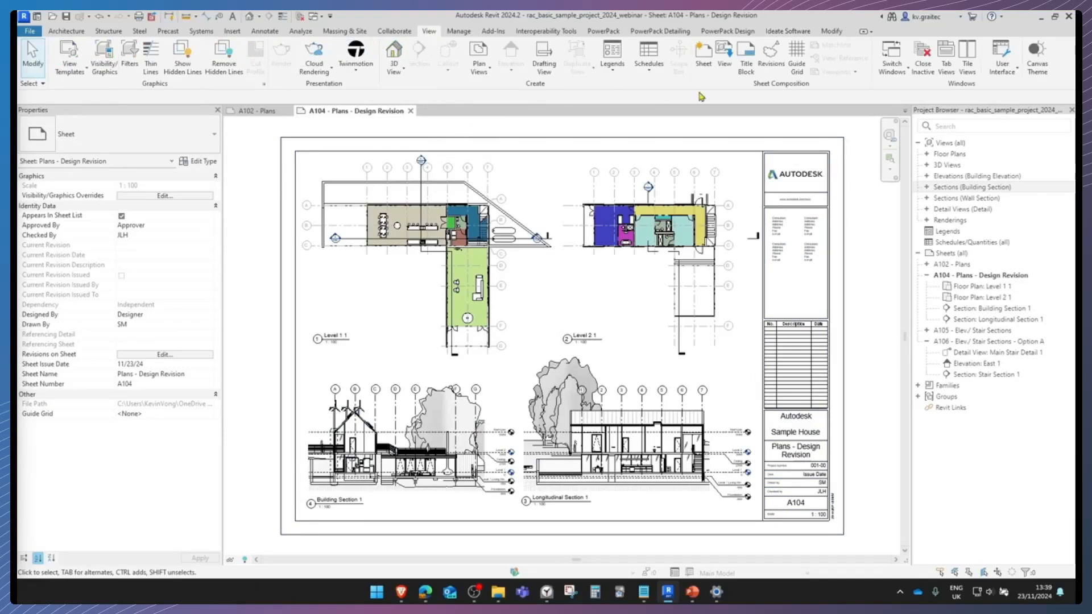
left_click(967, 61)
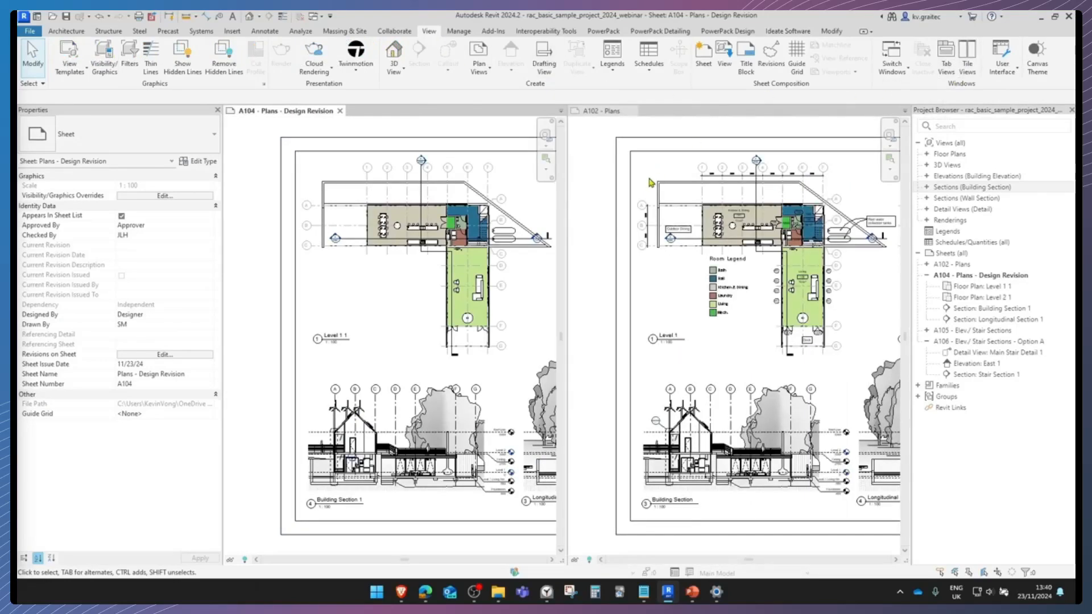
left_click(596, 221)
key("z")
key("a")
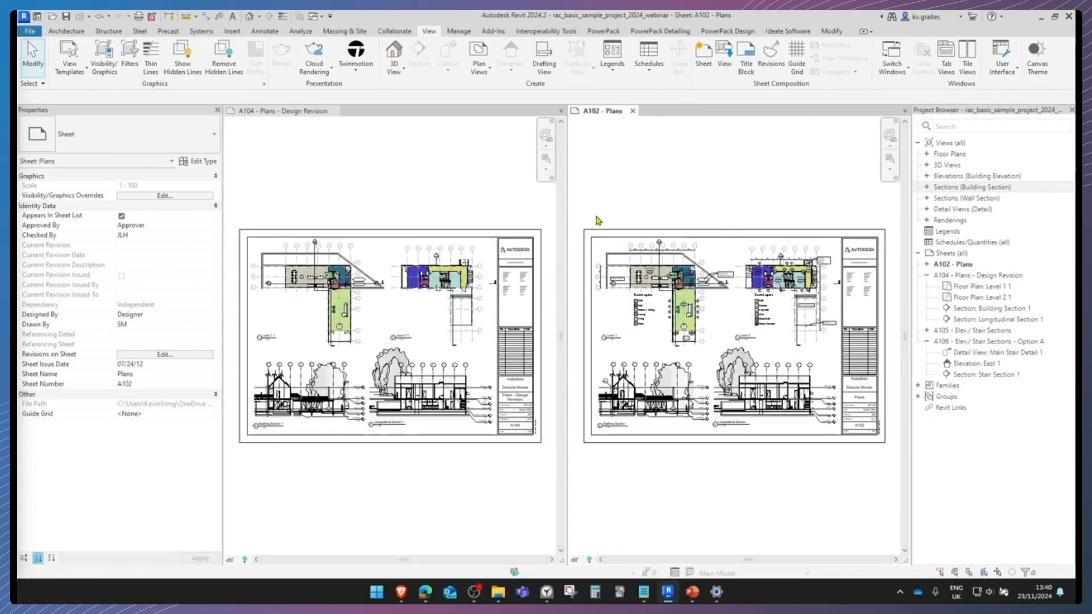
- Create a sheet list schedule containing the Sheet Number and Sheet Name fields
left_click(452, 183)
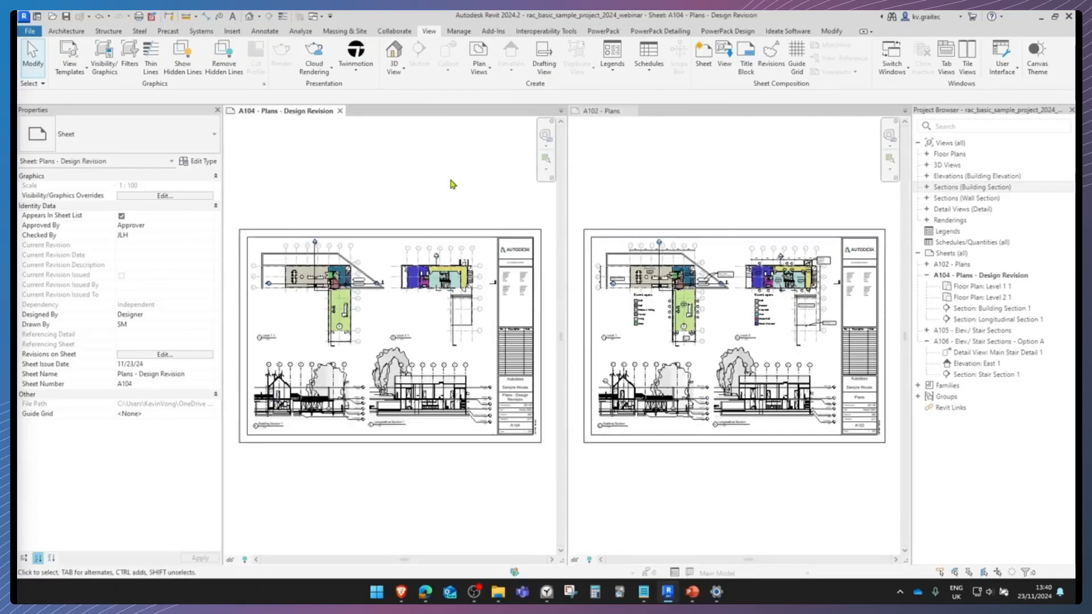
left_click(717, 180)
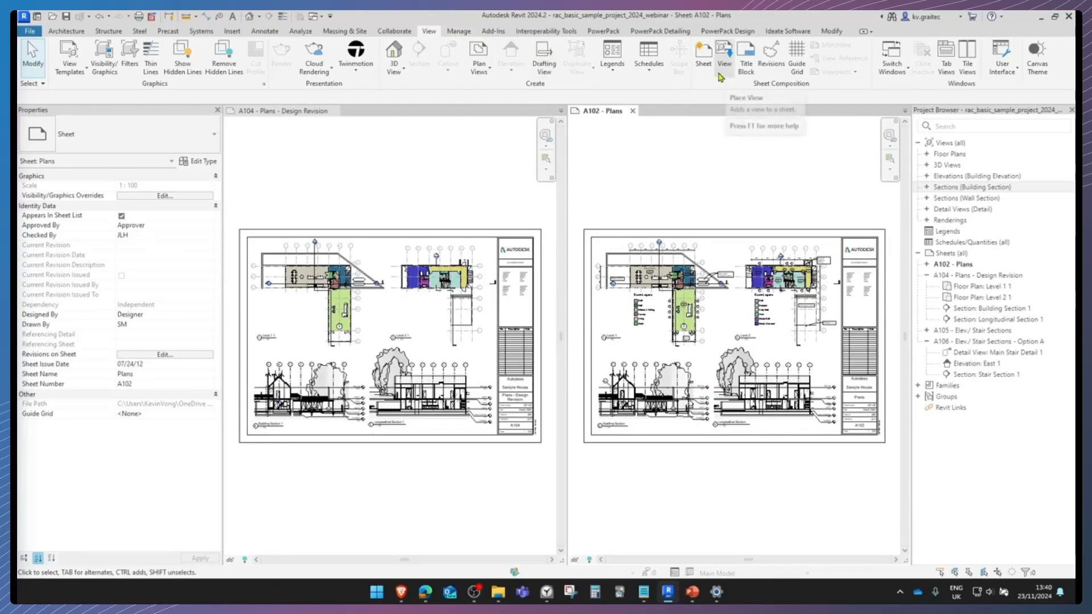
left_click(648, 57)
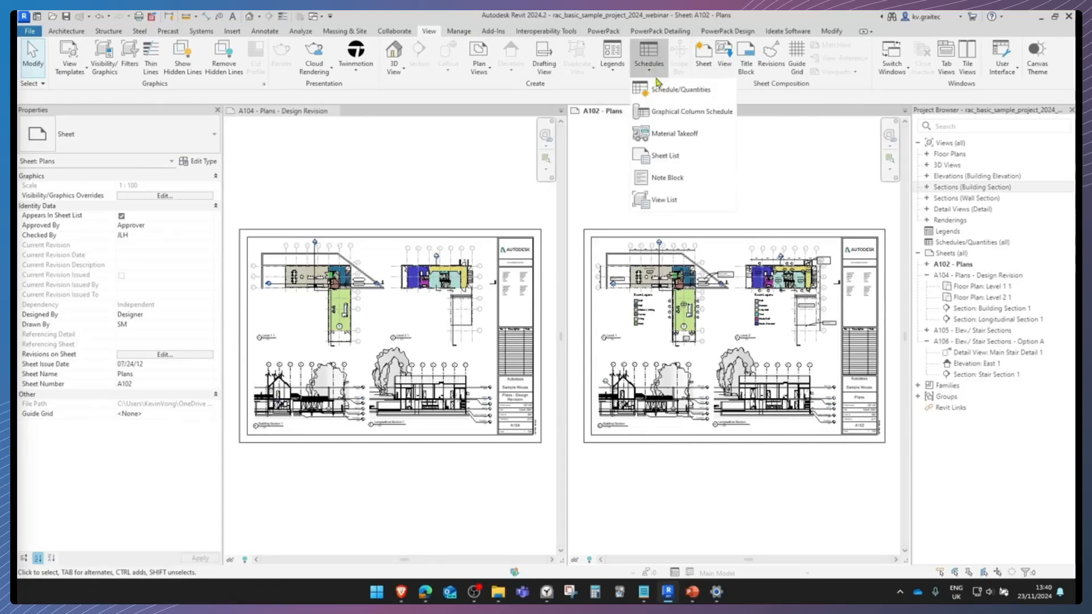
left_click(677, 100)
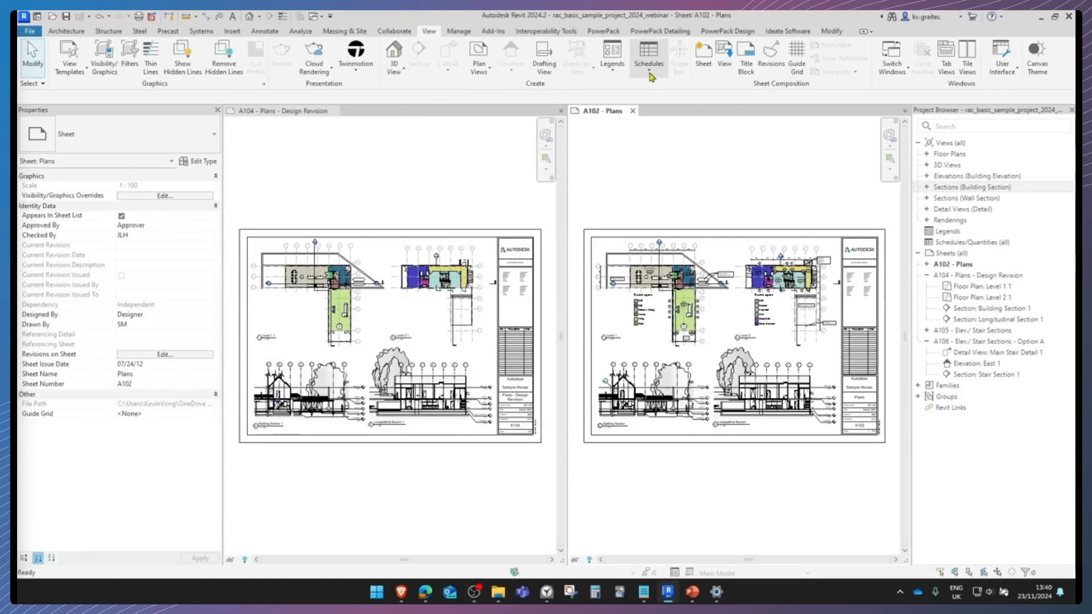
left_click(649, 72)
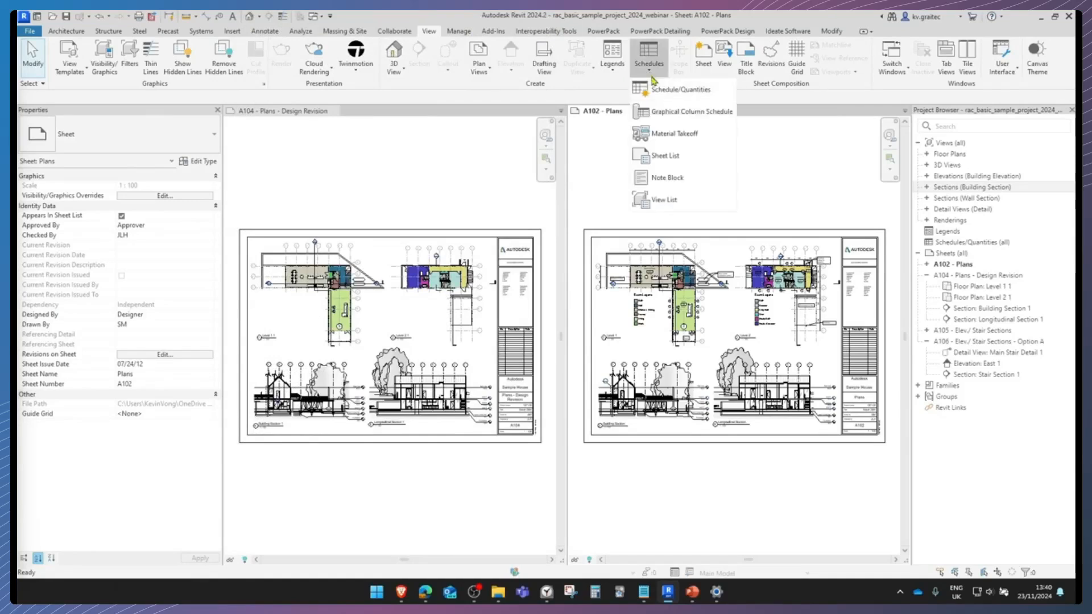
left_click(668, 156)
scroll(478, 317, "down", 3)
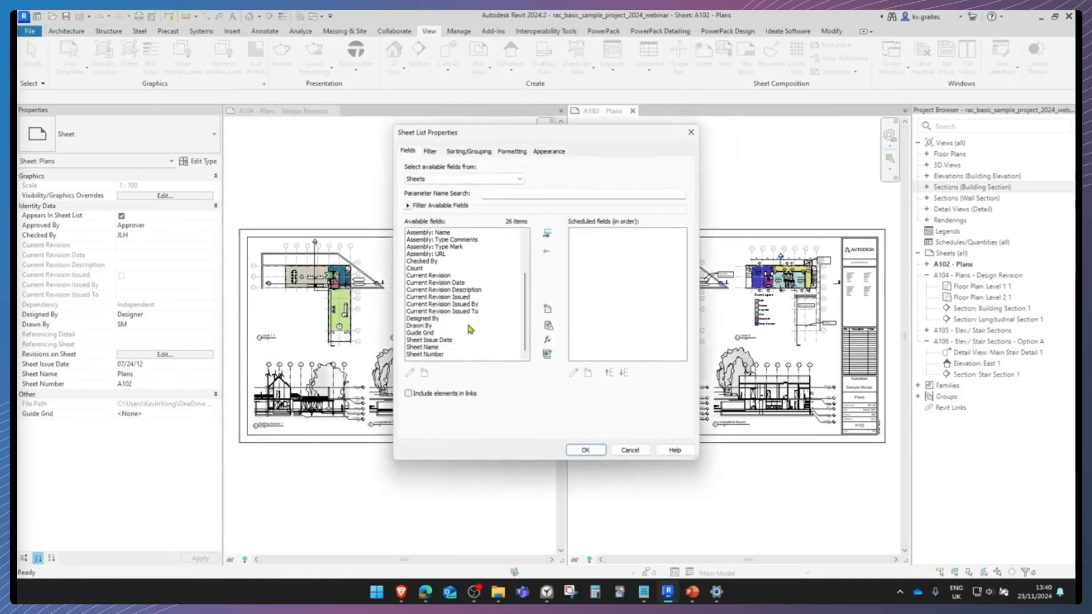
left_click(433, 355)
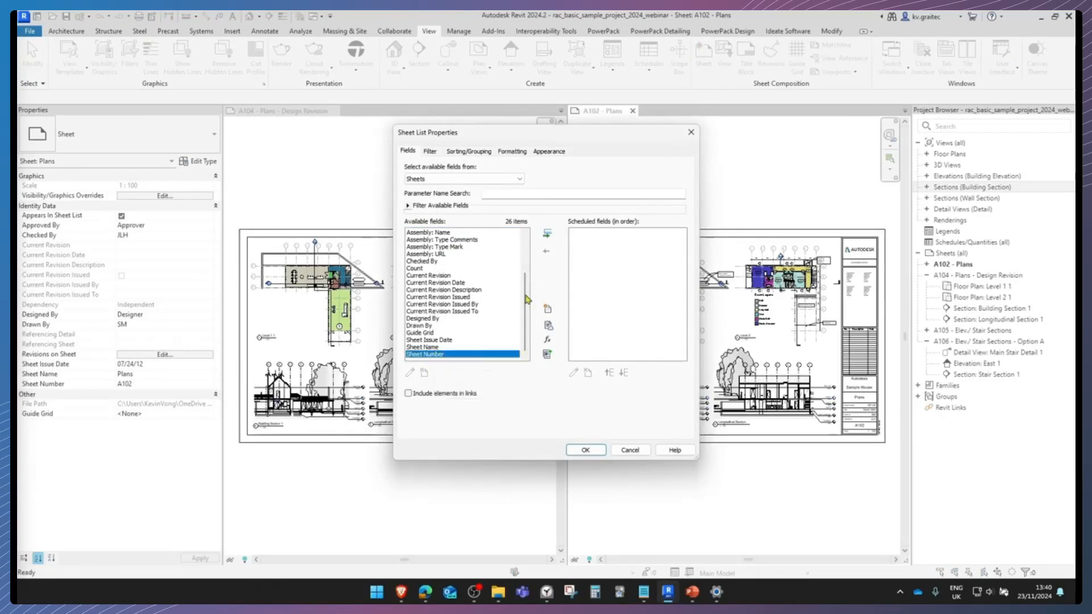
left_click(547, 234)
left_click(547, 234)
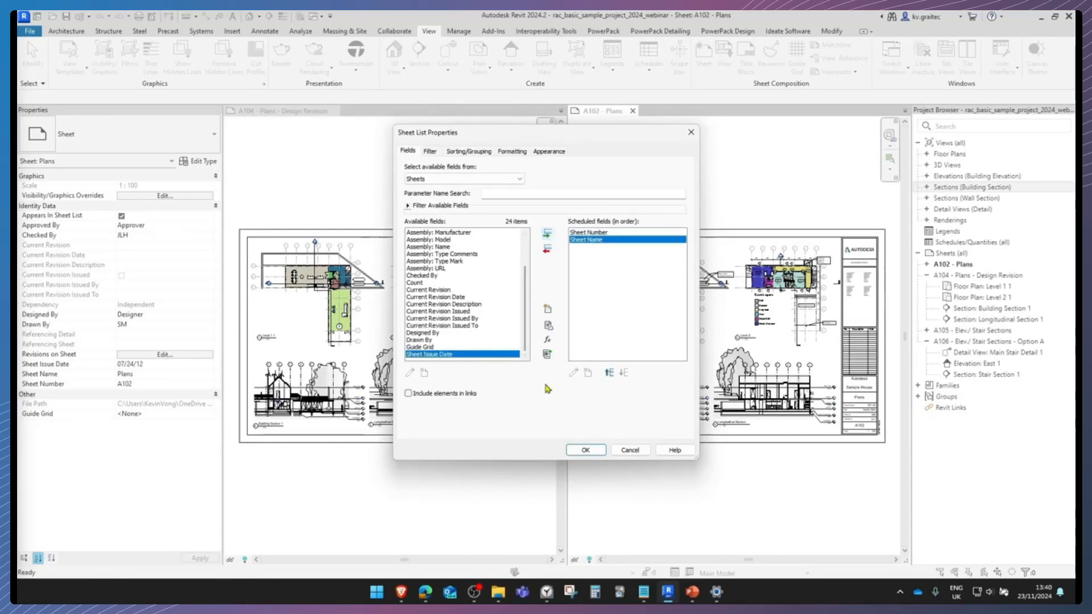
left_click(585, 450)
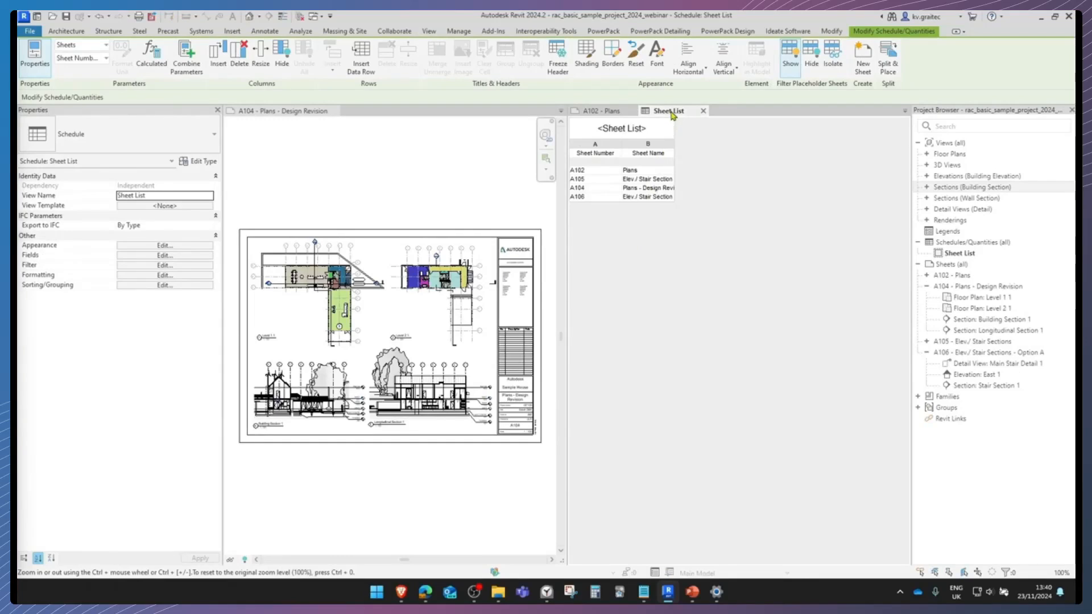
- Widen the sheet list's Sheet Name column and add a placeholder sheet row named Option B
left_click(647, 145)
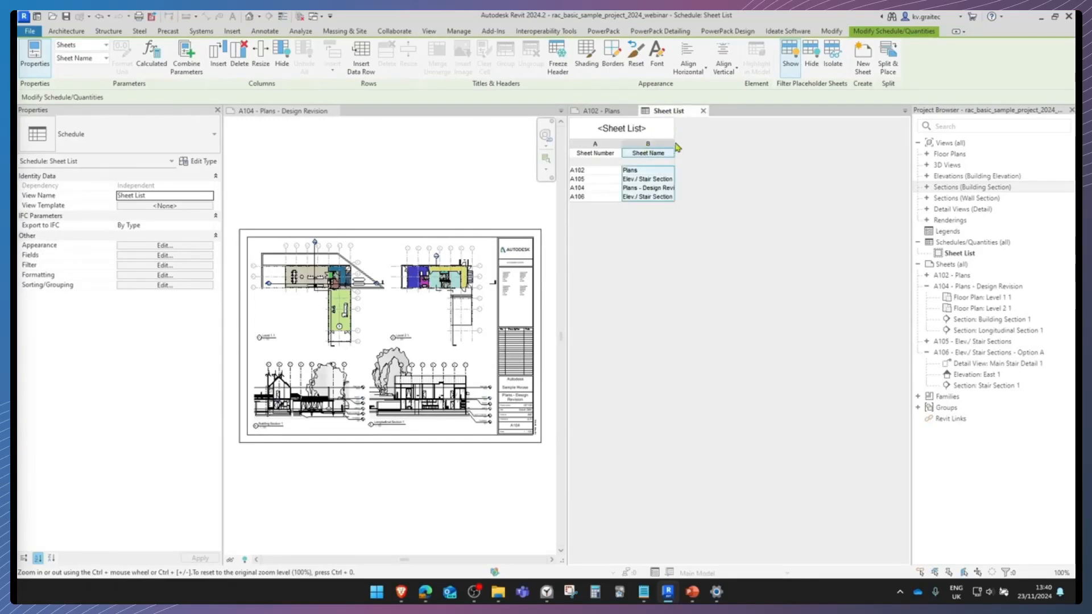
left_click_drag(675, 143, 781, 140)
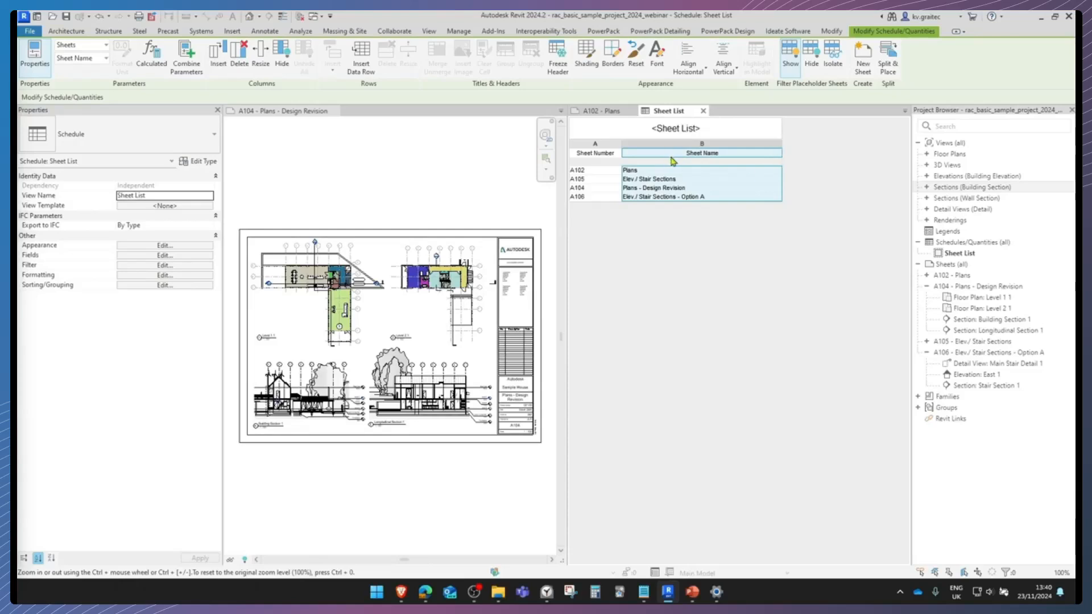
left_click(362, 61)
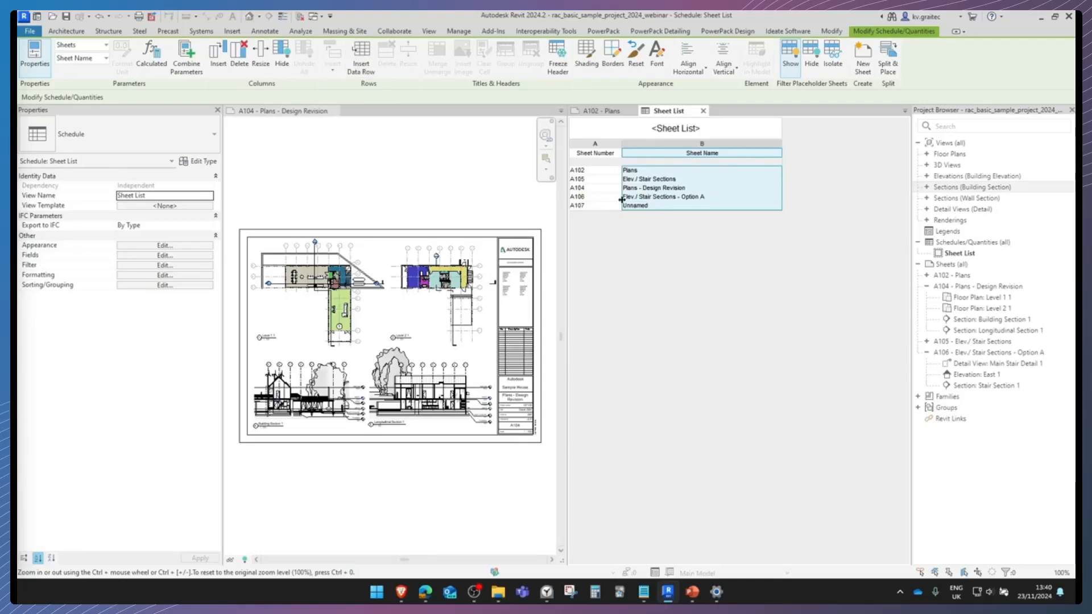
left_click(667, 207)
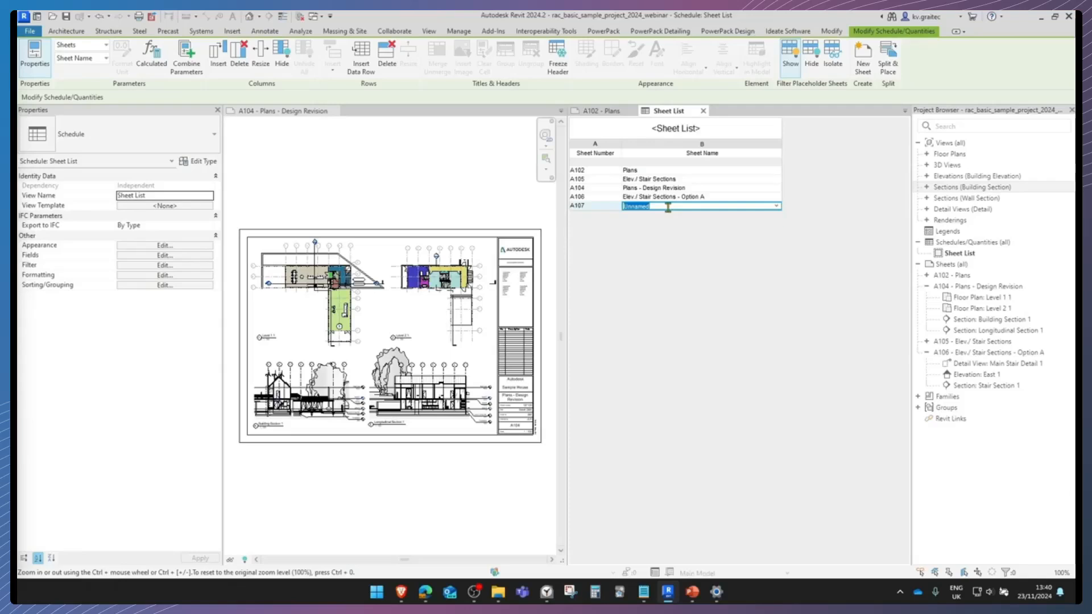
type("Option")
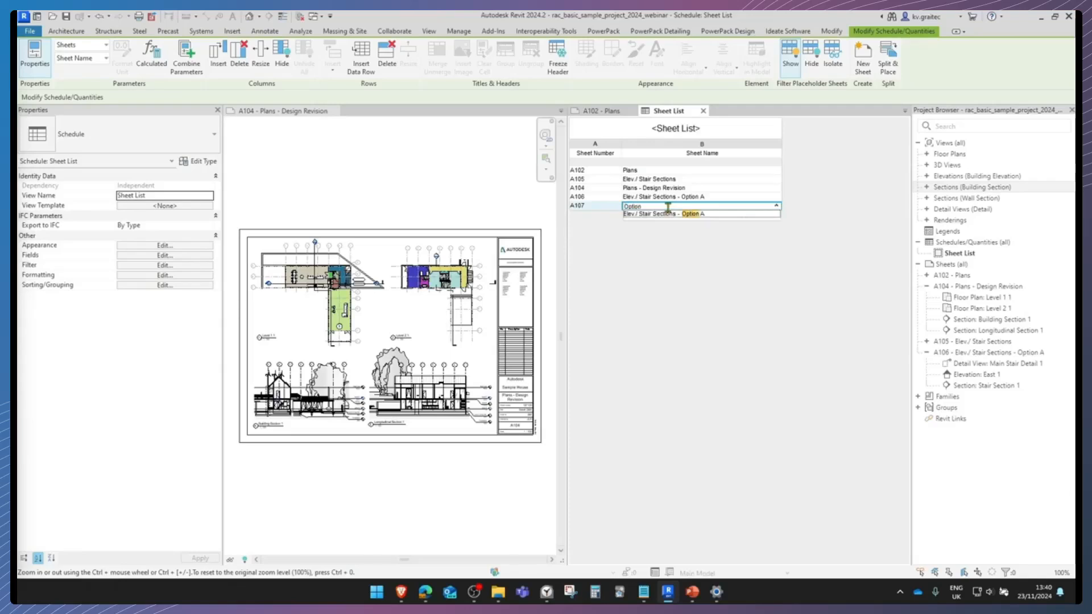
type(" B")
key("Return")
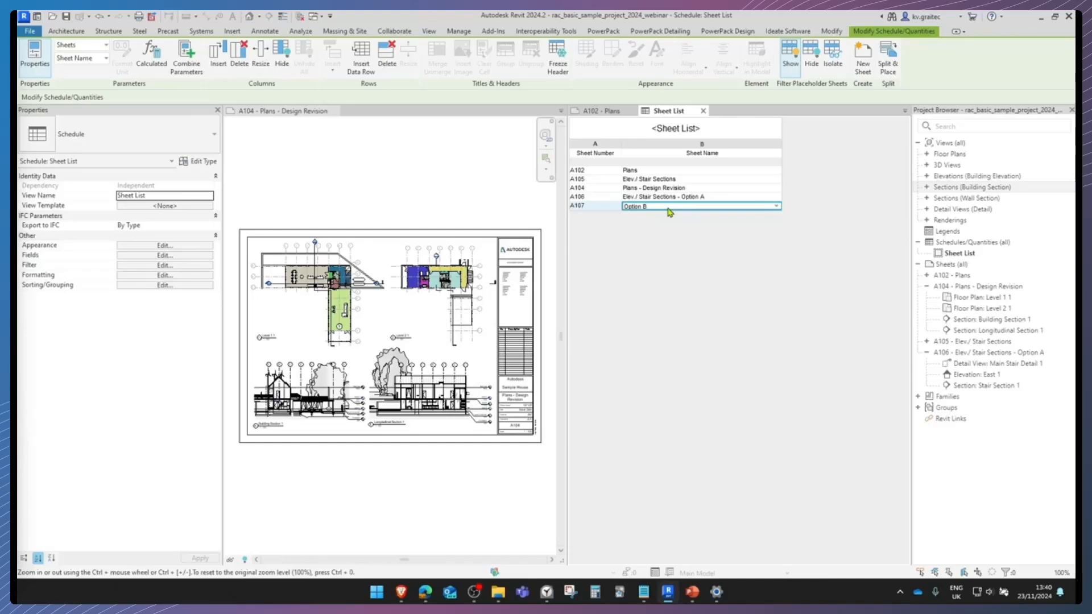
- Close the sheet list and sheet A104, leaving sheet A102 fitted in the window
left_click(704, 111)
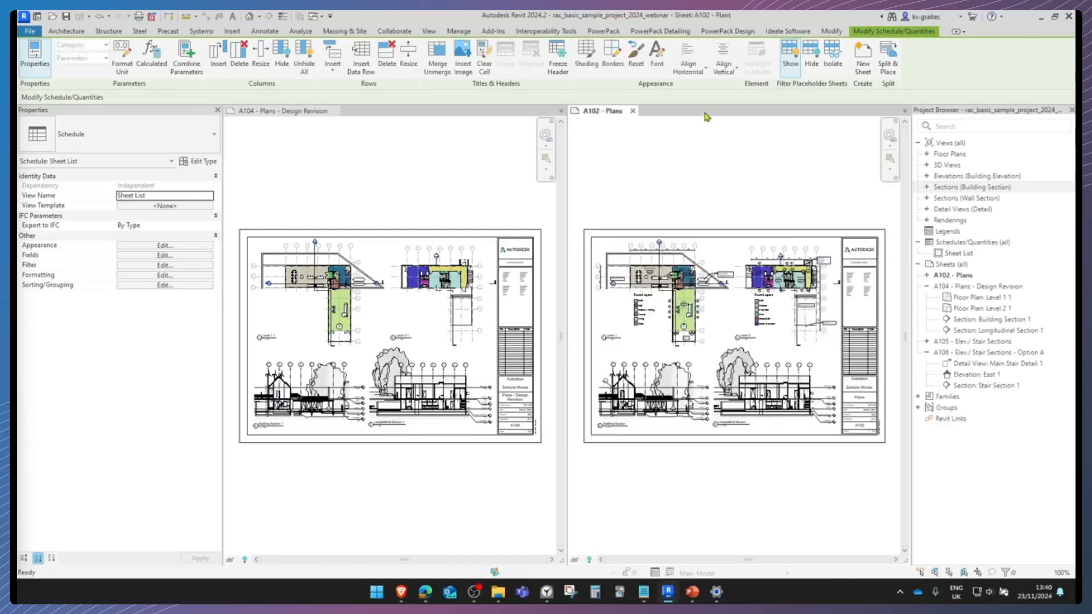
left_click(310, 127)
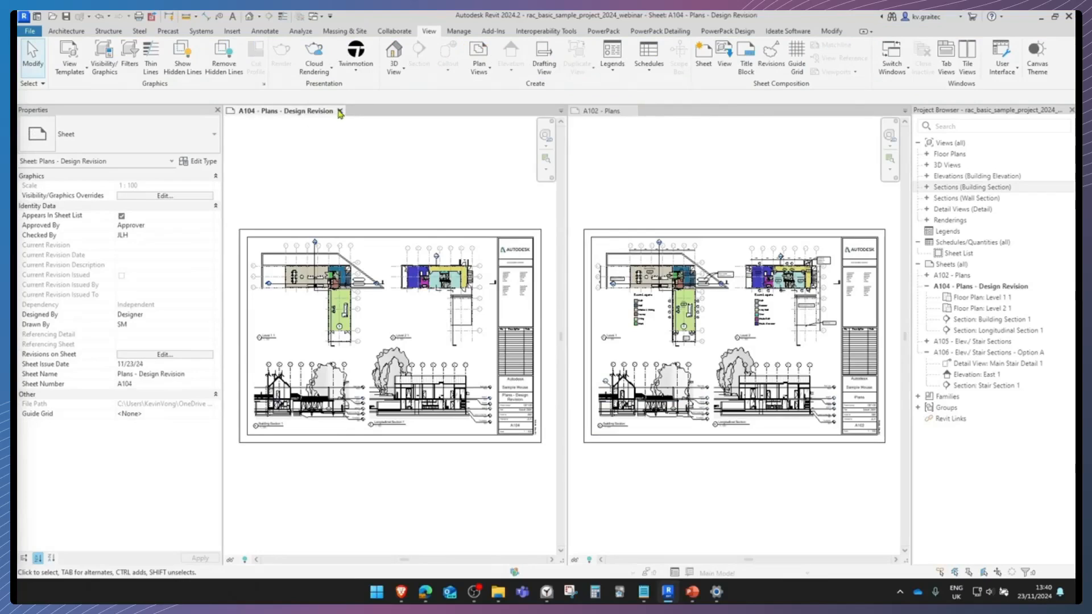
left_click(339, 111)
key("z")
key("f")
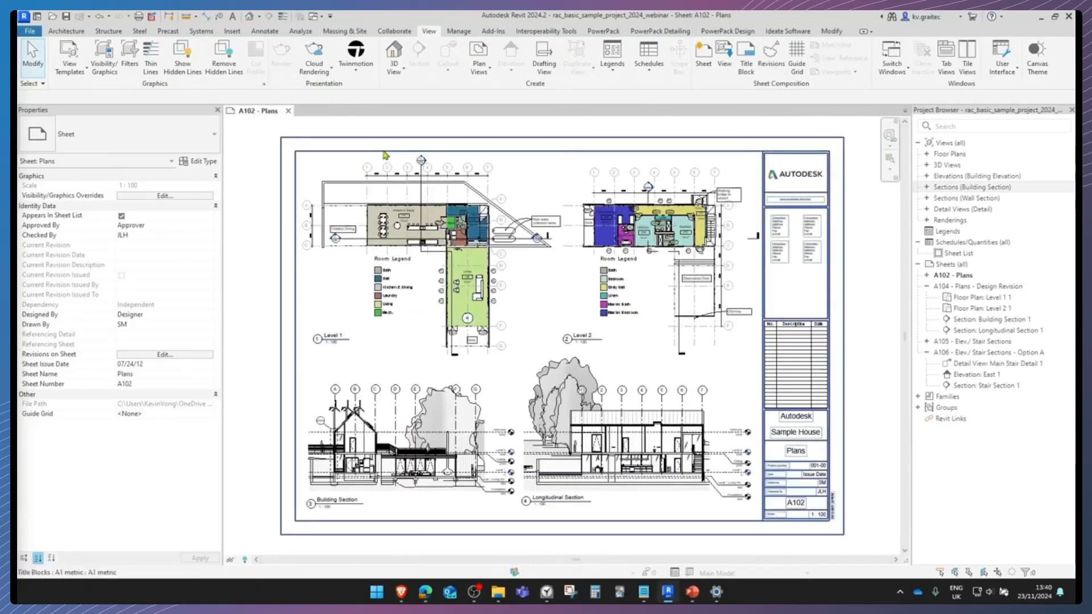
- Clone sheet A102 onto the placeholder sheet A107 - Option B using Ideate Clone, with all viewports left at None
left_click(788, 32)
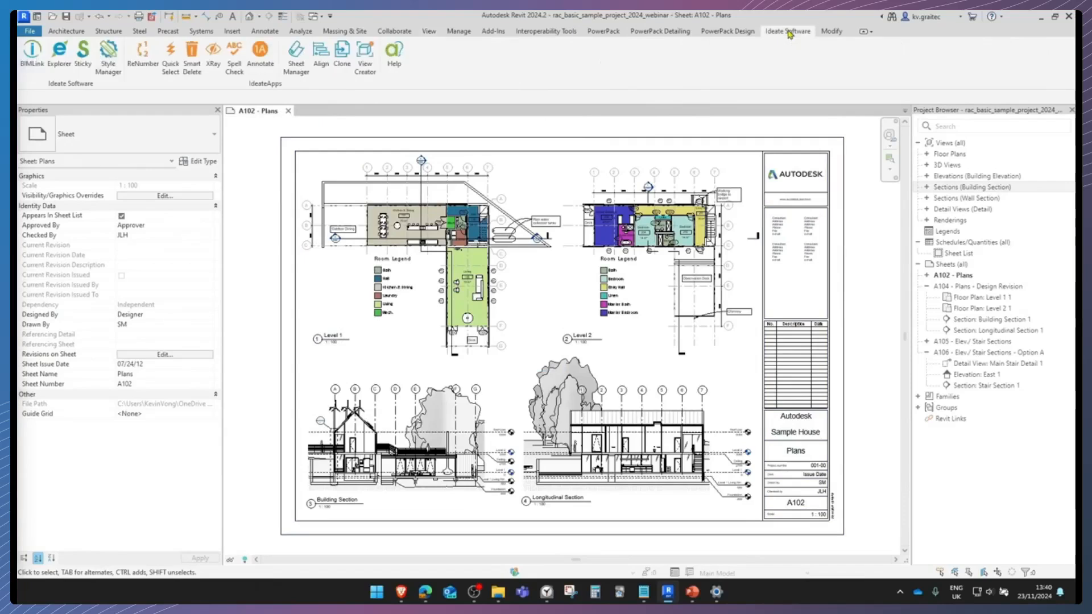
left_click(343, 57)
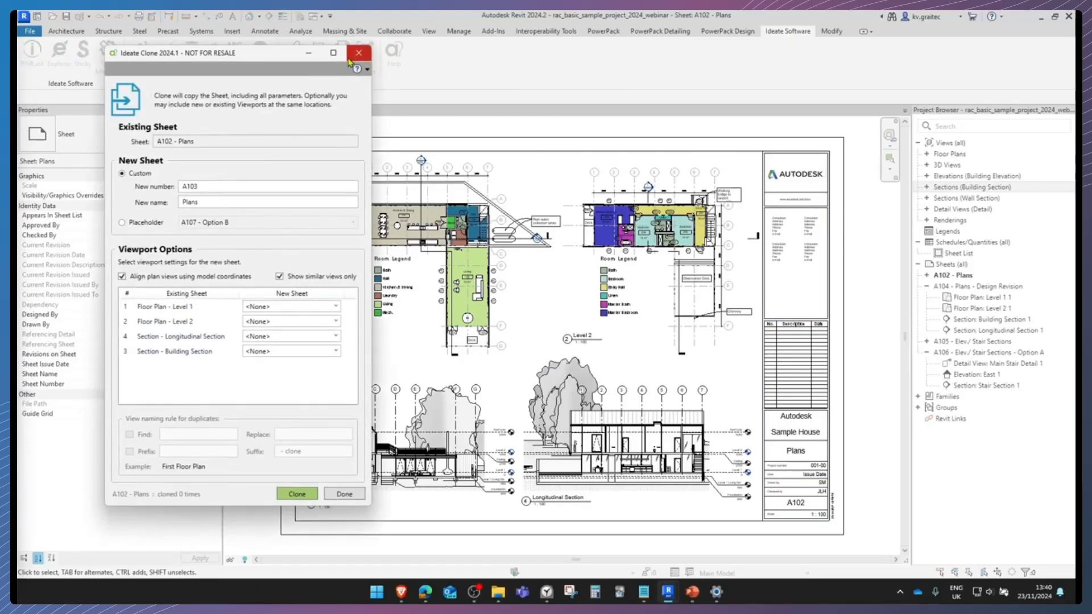
left_click(122, 222)
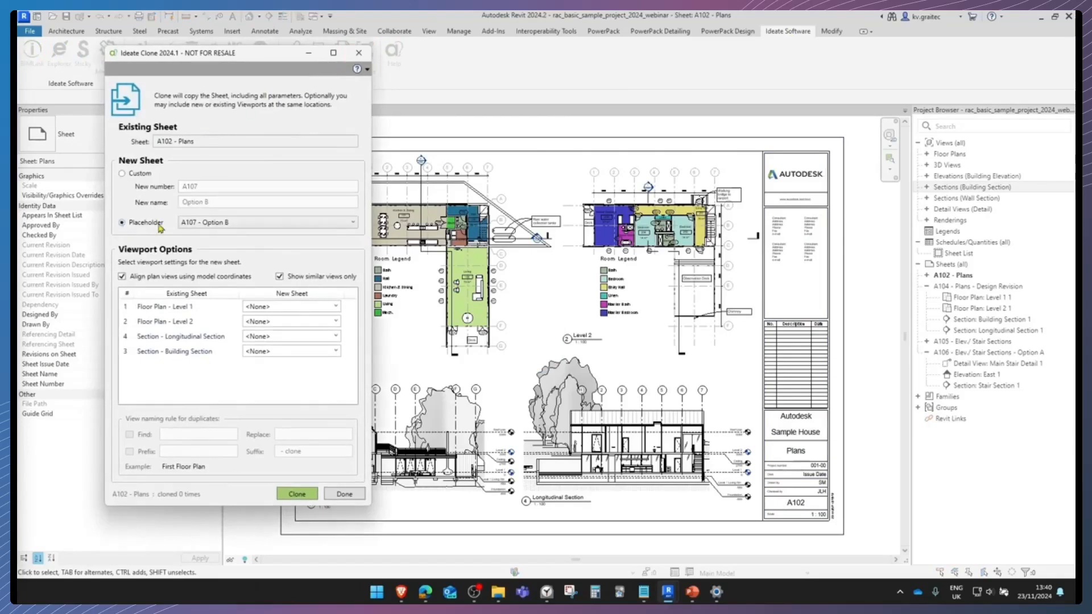
left_click(349, 223)
left_click(351, 230)
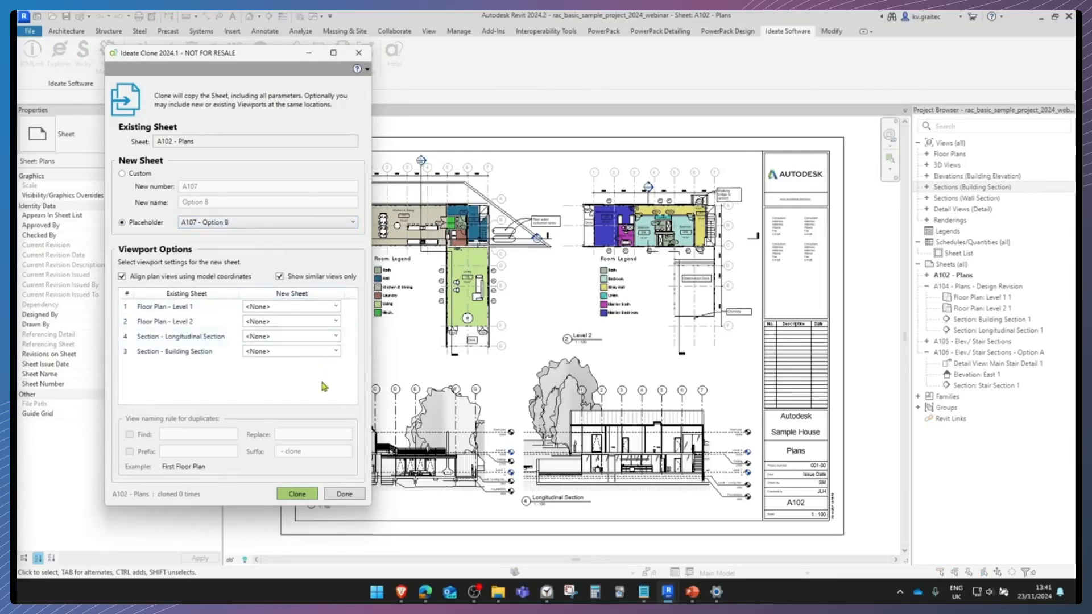
left_click(302, 496)
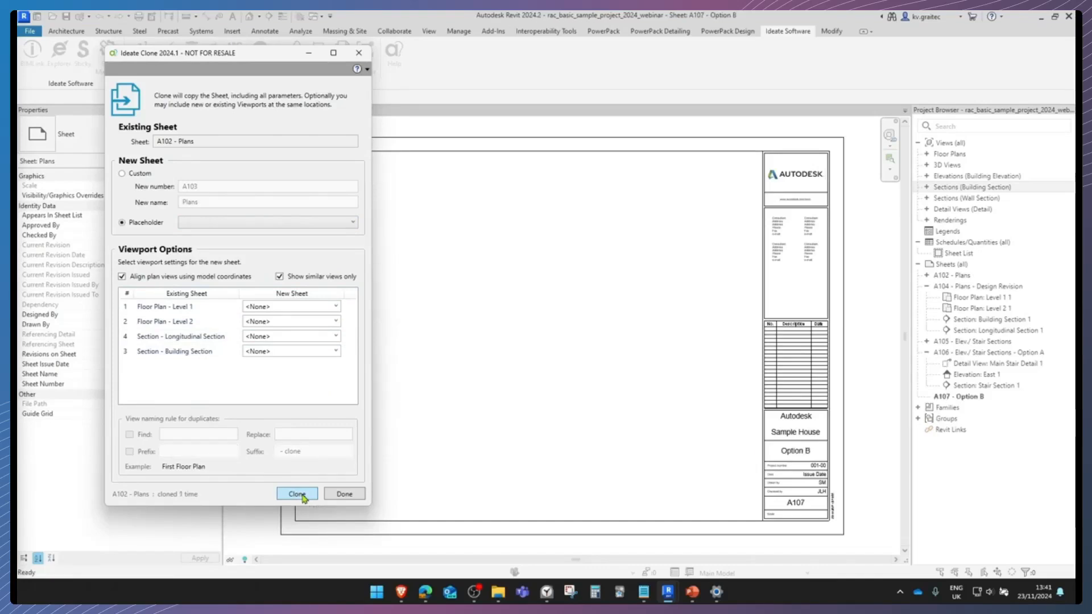
left_click_drag(272, 59, 223, 52)
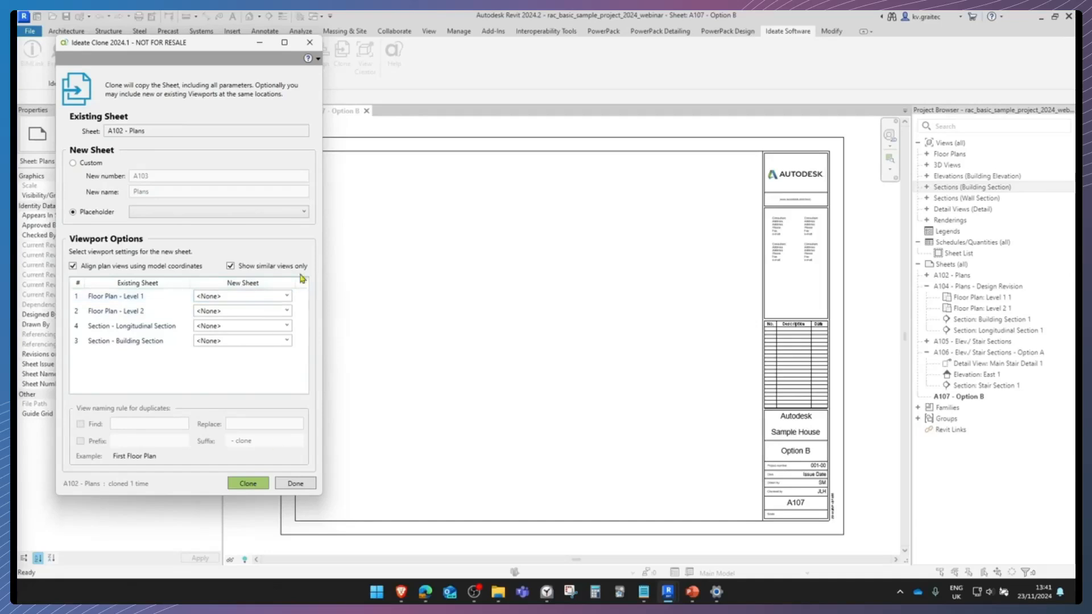
left_click(295, 483)
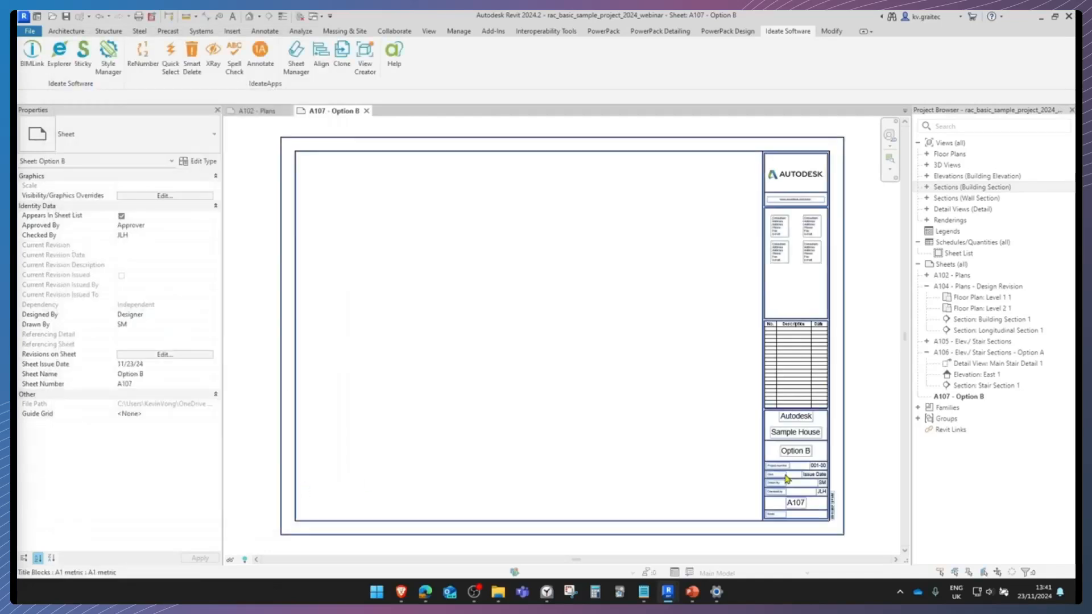
- Collapse sheets A104 and A106 in the project browser and start cloning sheet A106 from Ideate SheetManager
left_click(927, 286)
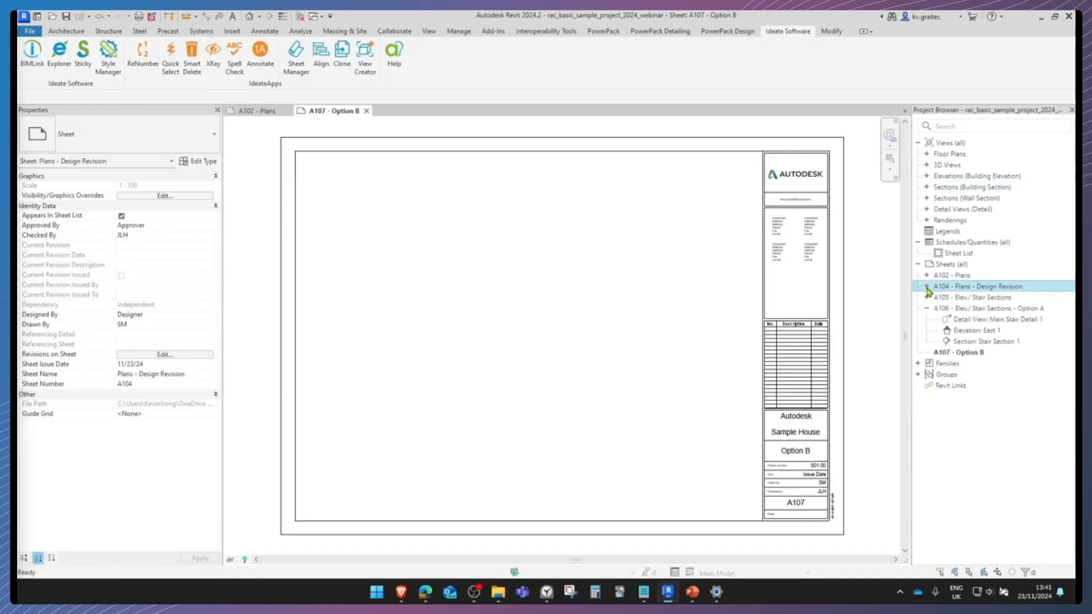
left_click(927, 308)
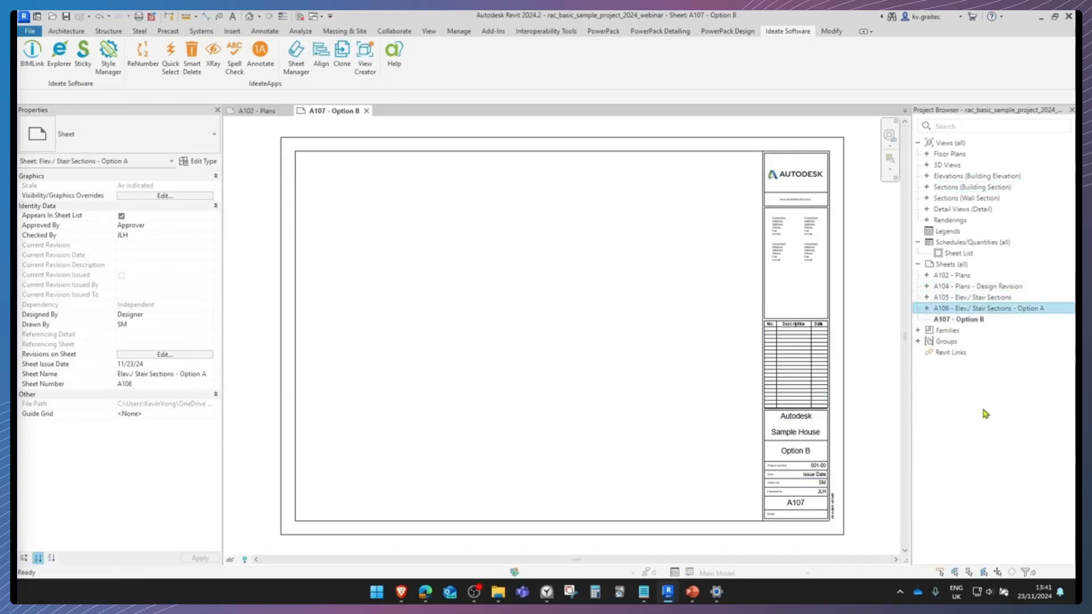
left_click(295, 55)
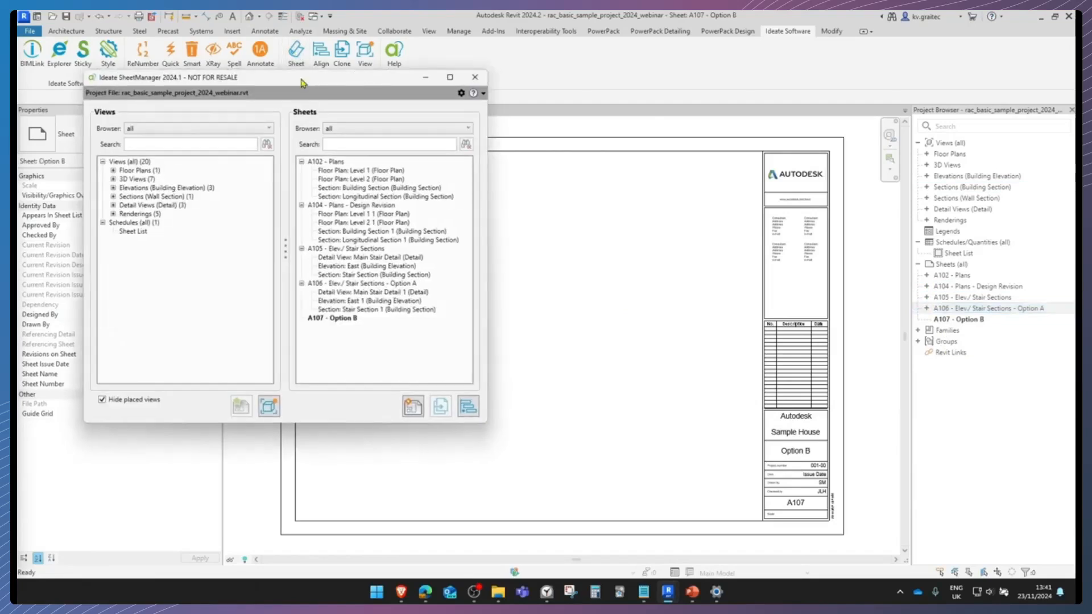
left_click_drag(341, 81, 317, 118)
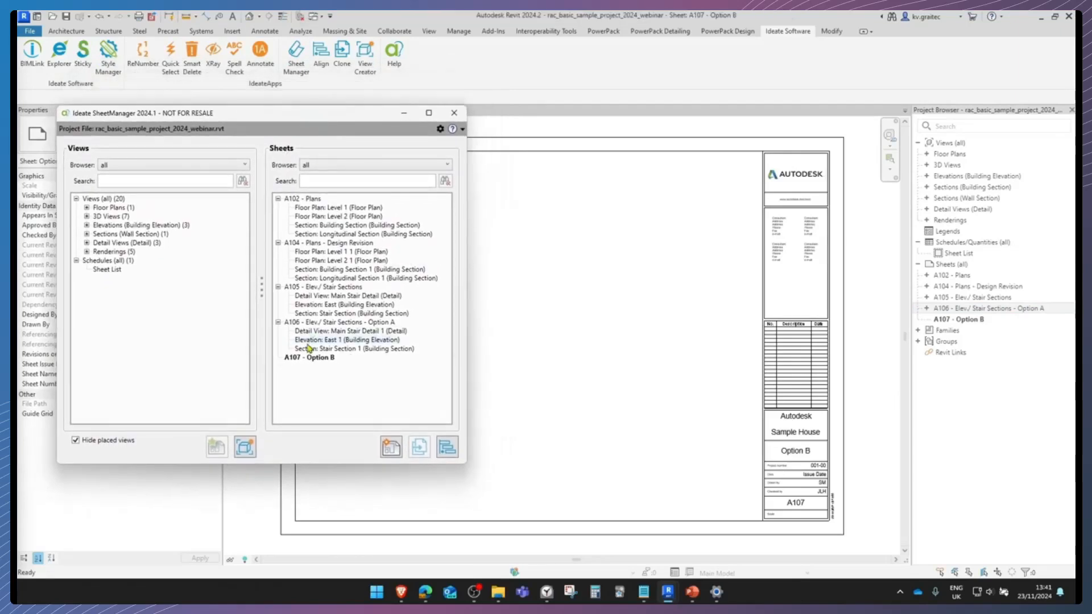
left_click(313, 323)
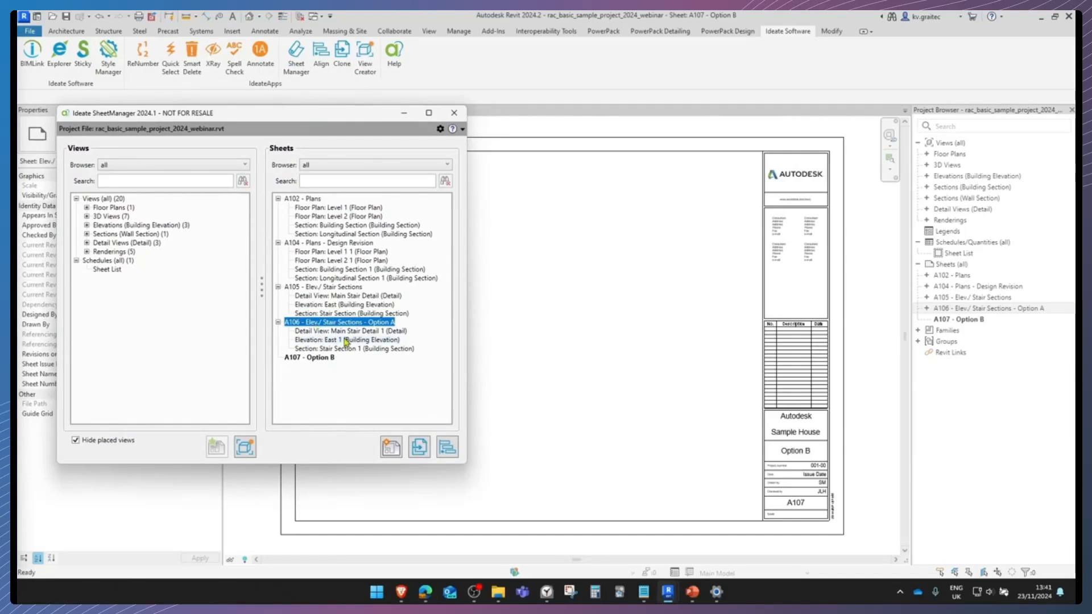
left_click(419, 448)
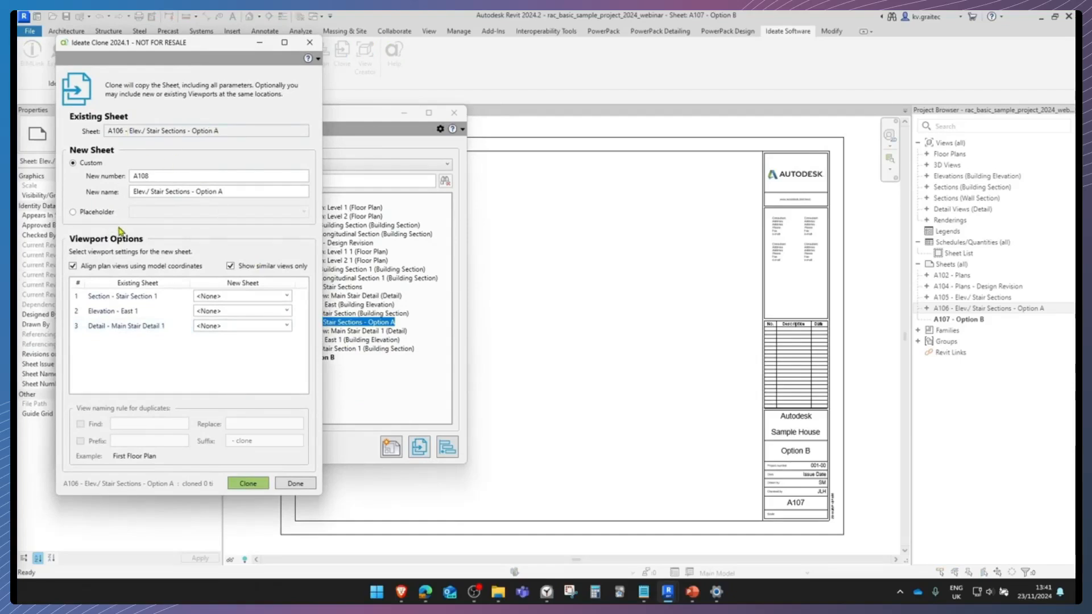
- Set Stair Section 1, East 1 and Main Stair Detail 1 to Duplicate View with Detailing, clone the sheet as A108 and select it
left_click(286, 296)
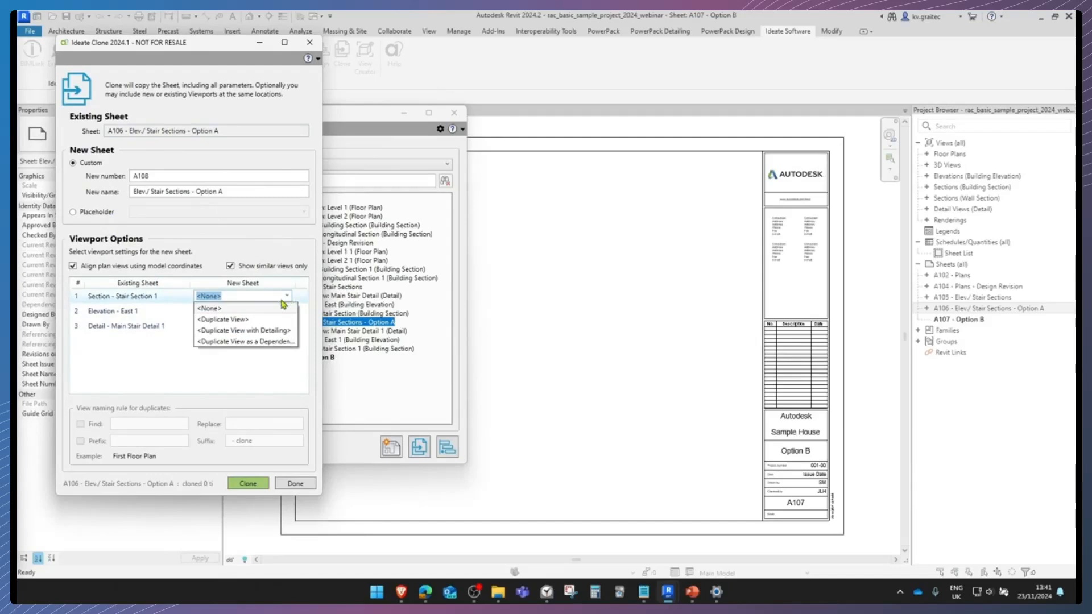
left_click(269, 332)
left_click(287, 311)
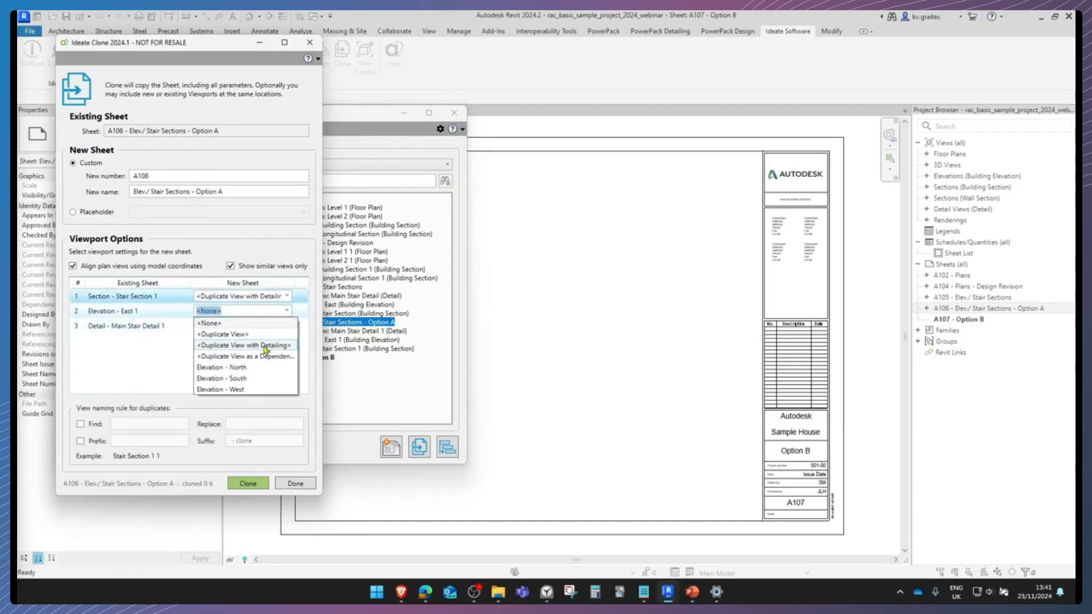
left_click(269, 346)
left_click(286, 326)
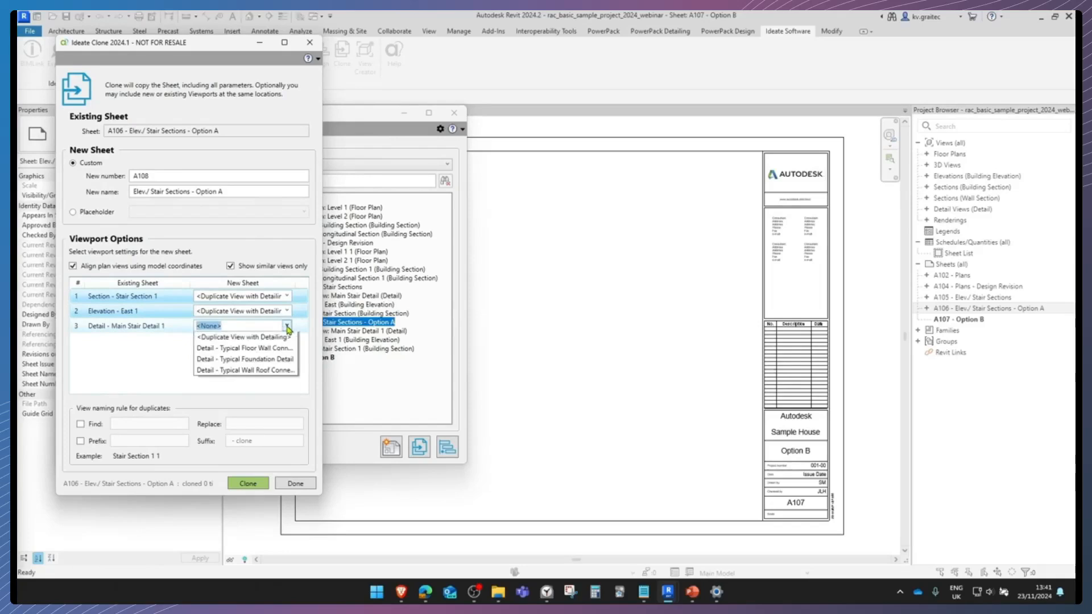
left_click(244, 362)
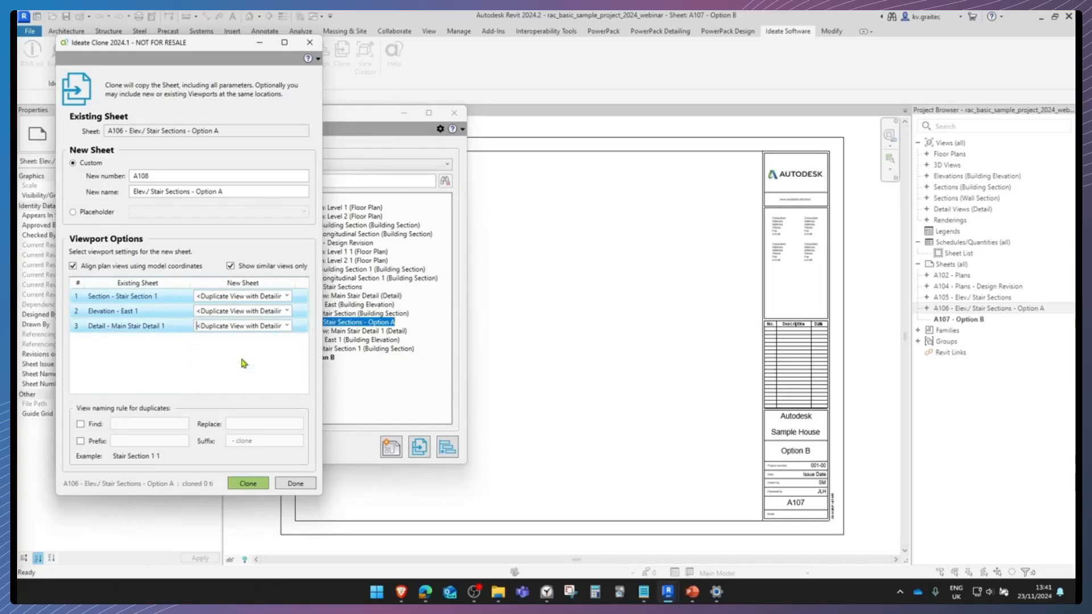
left_click(256, 485)
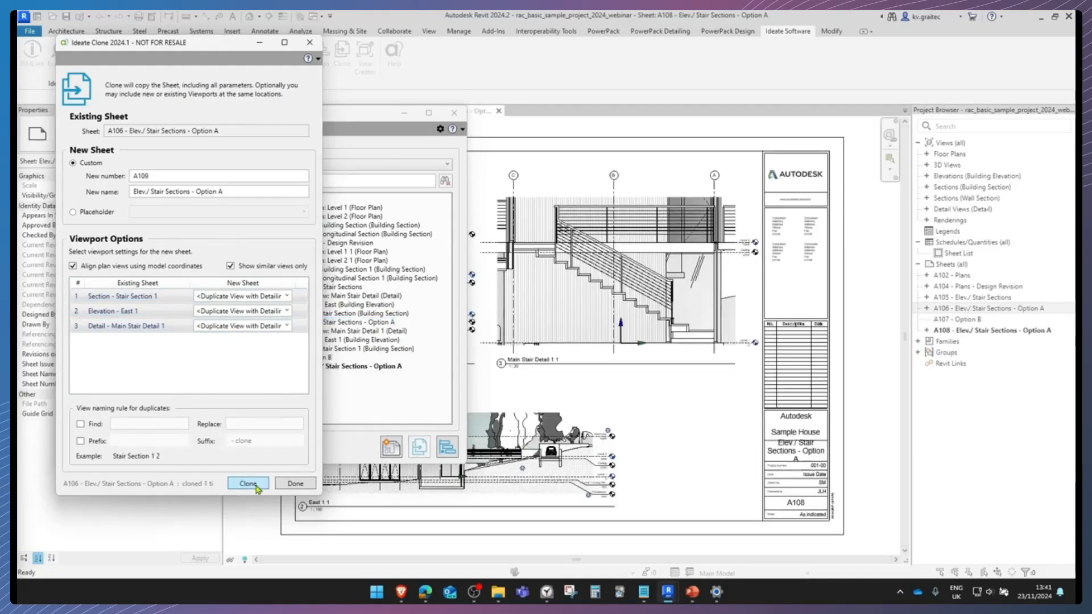
left_click(296, 483)
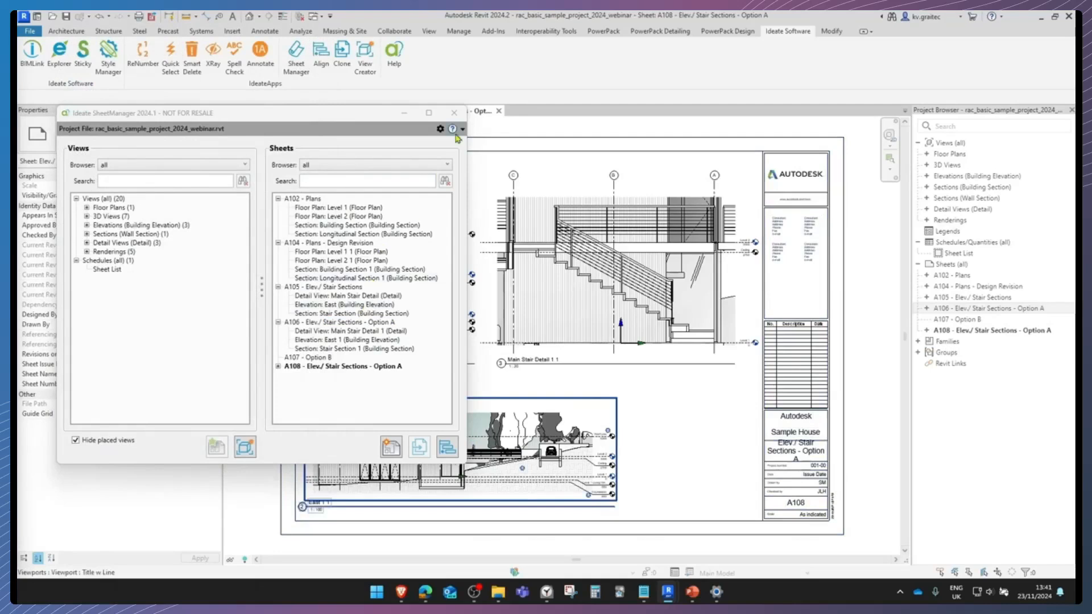
left_click(462, 114)
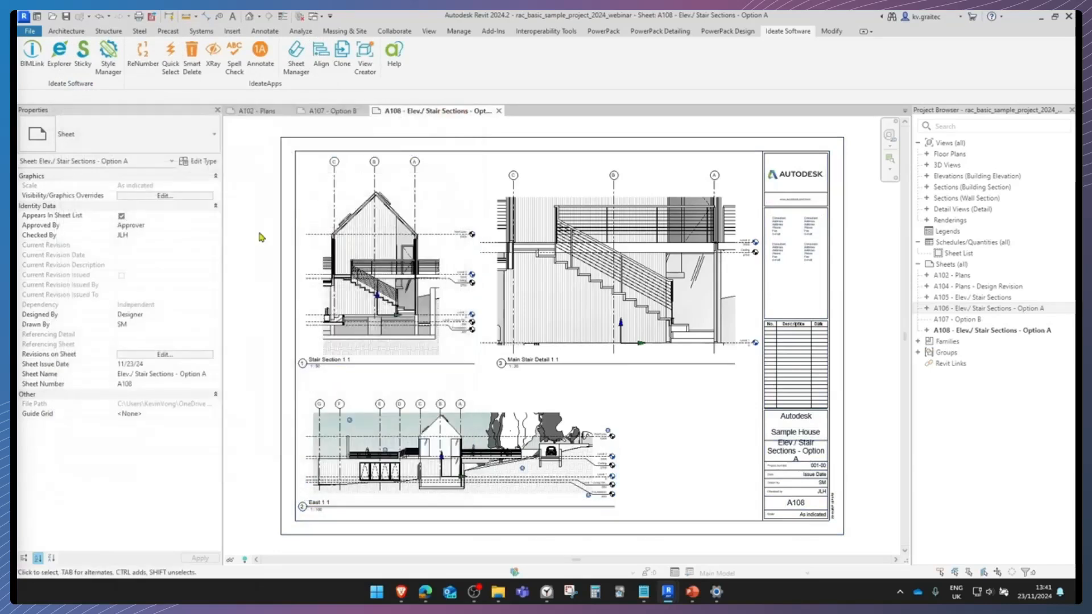
left_click(961, 330)
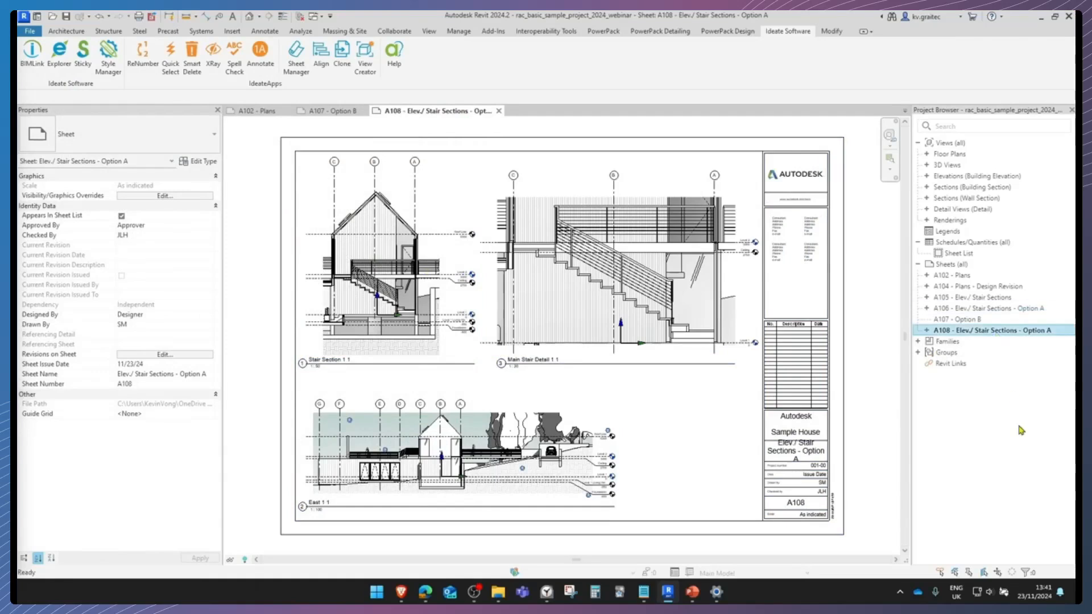